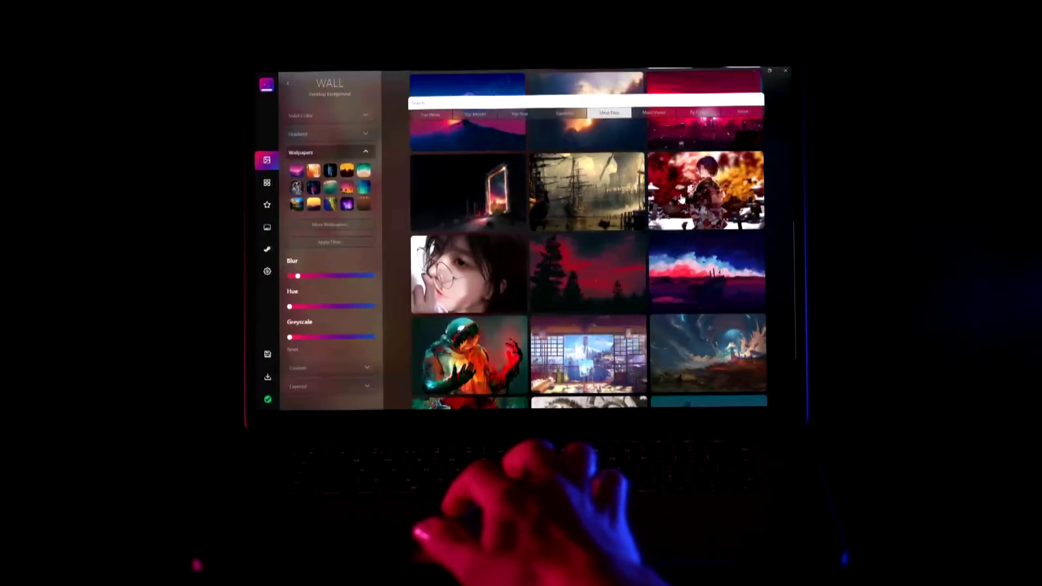
Go to screenstyler.com, look over the page, and download the 120MB ScreenStyler installer
scroll(682, 200, "down", 5)
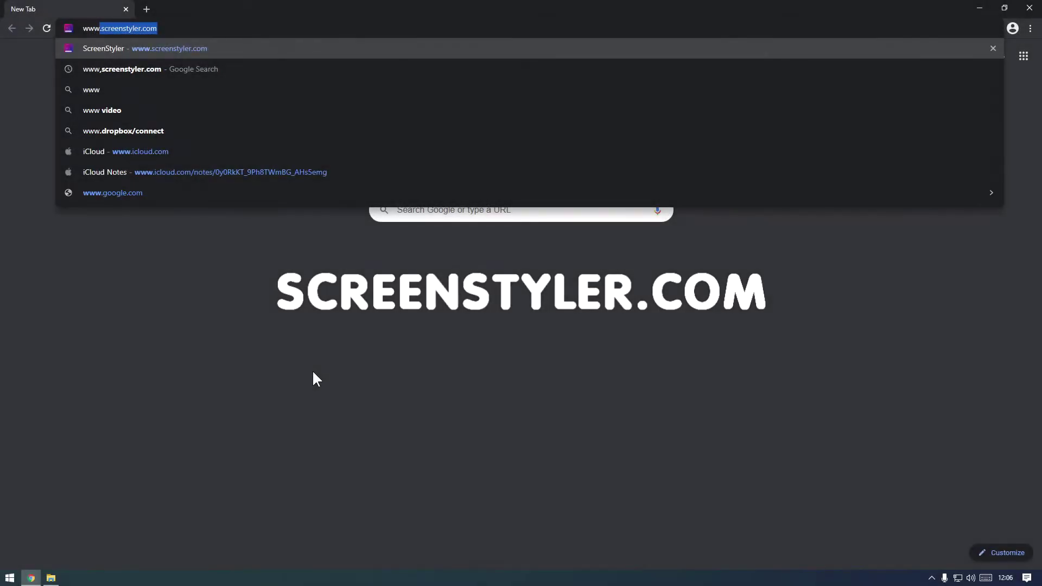
key("Return")
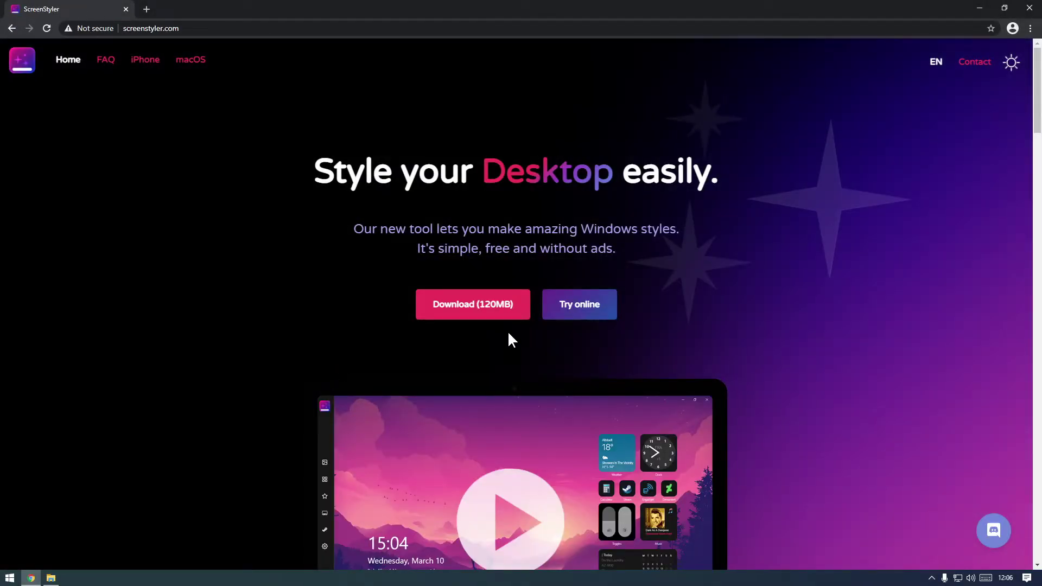
scroll(812, 315, "down", 15)
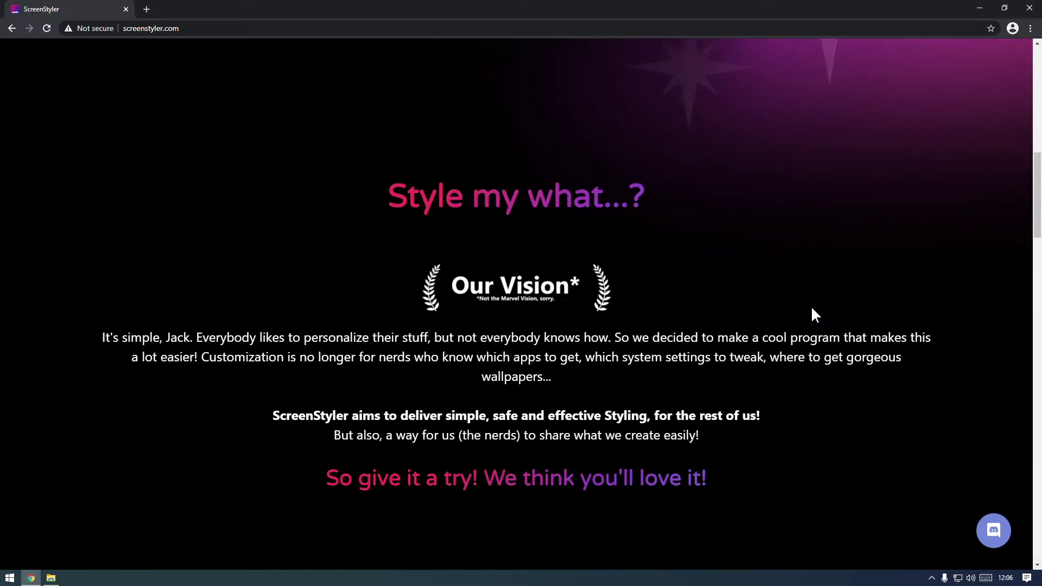
scroll(813, 310, "down", 4)
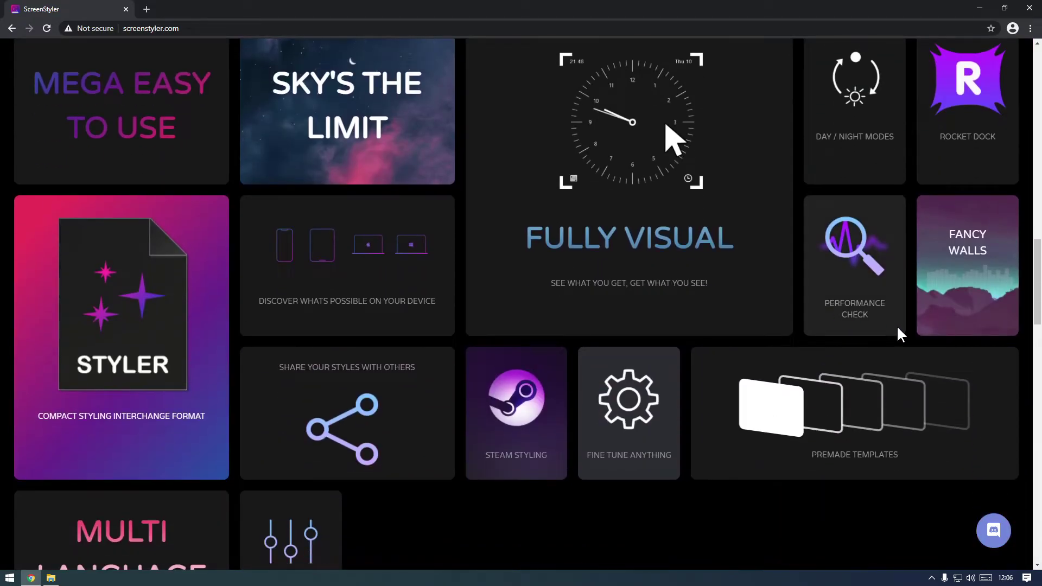
scroll(897, 328, "up", 15)
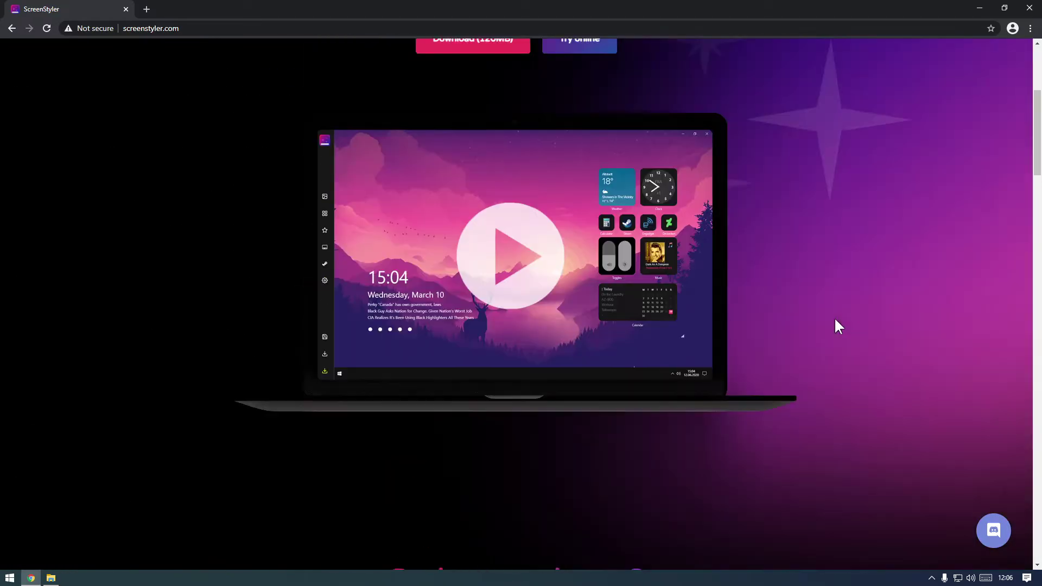
scroll(825, 326, "up", 5)
left_click(485, 310)
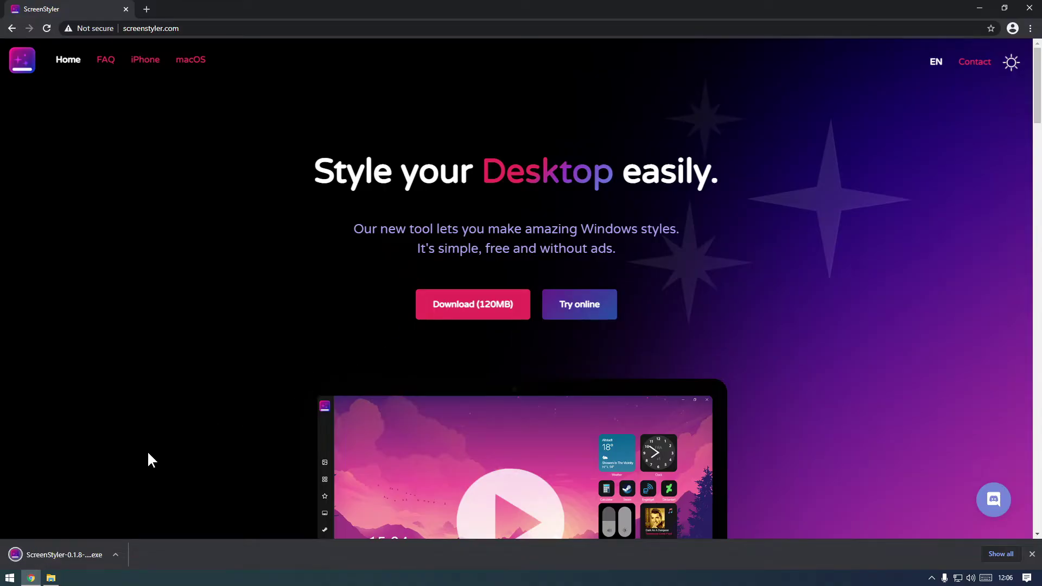
Launch ScreenStyler-0.1.8-x64.exe, choosing More info, Run anyway and Run at the security warnings
left_click(69, 548)
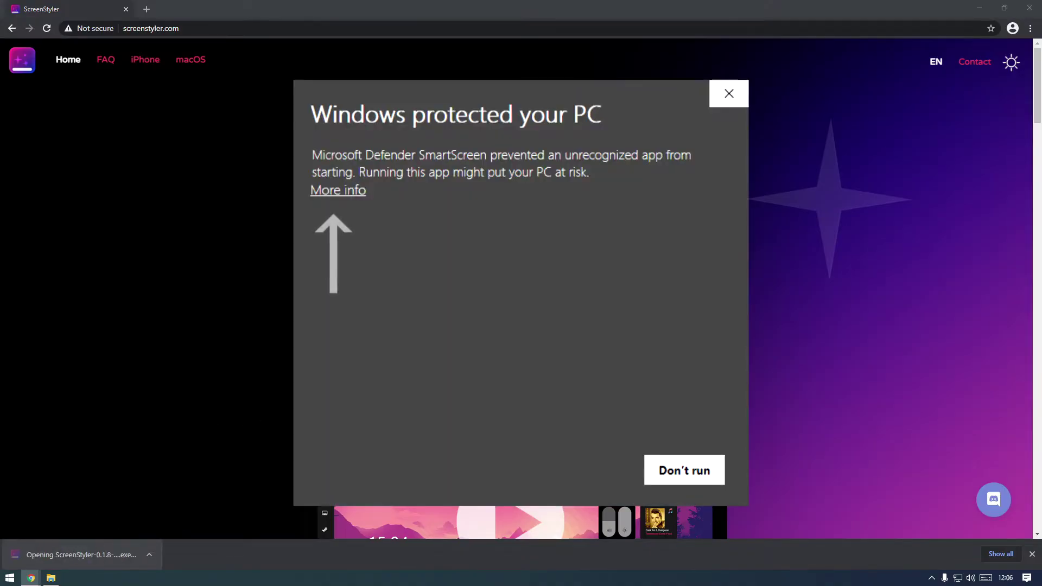
left_click(338, 190)
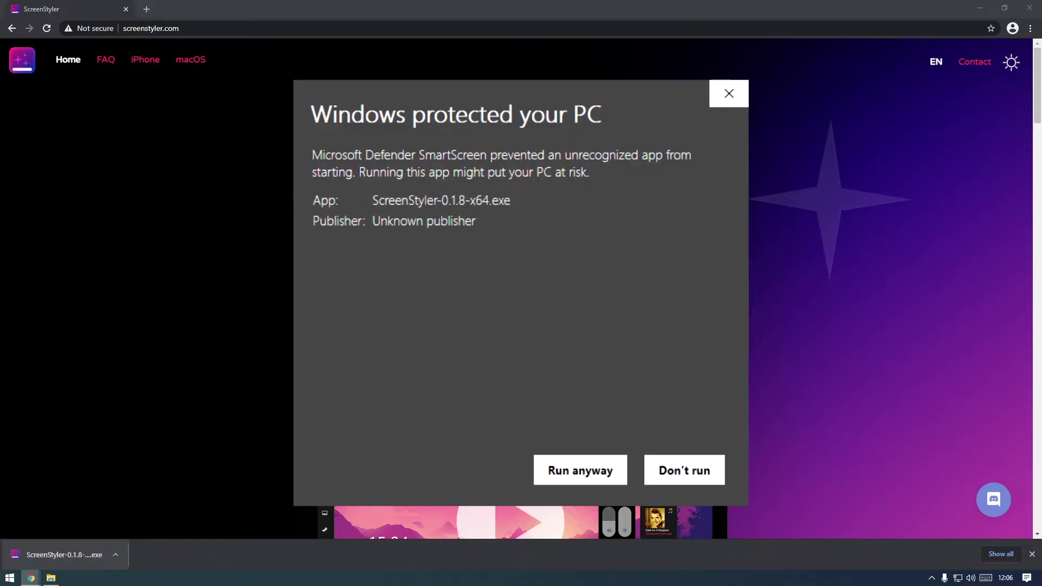
left_click(580, 470)
left_click(555, 300)
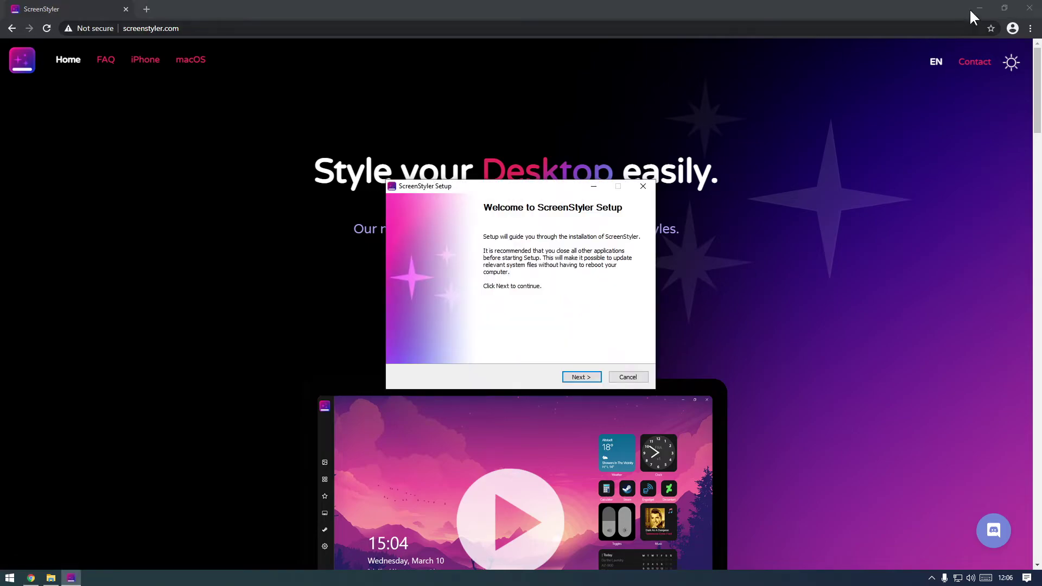
Accept the license and install ScreenStyler with every component left checked
left_click(978, 8)
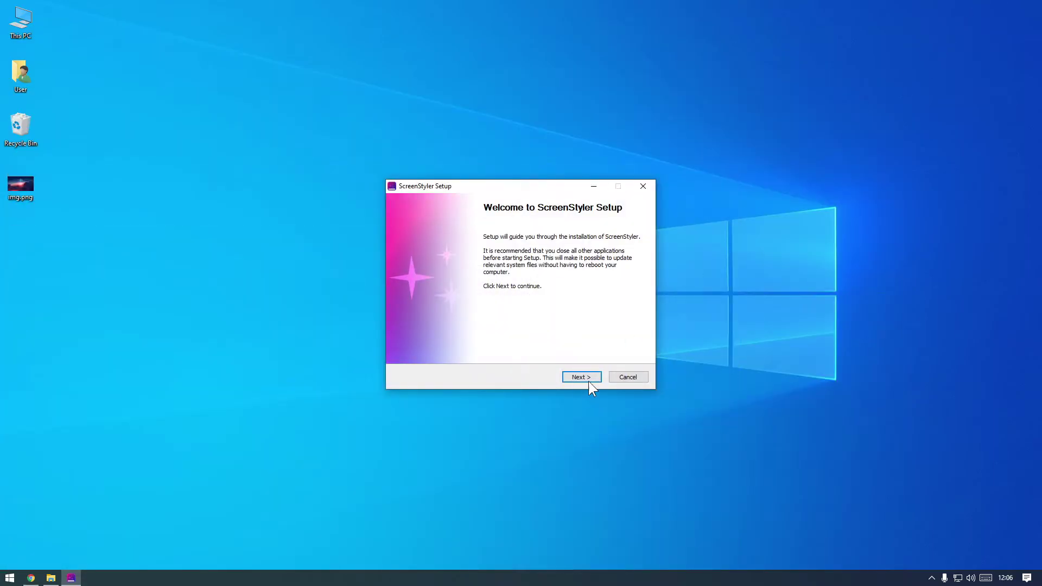
left_click(589, 379)
left_click(590, 377)
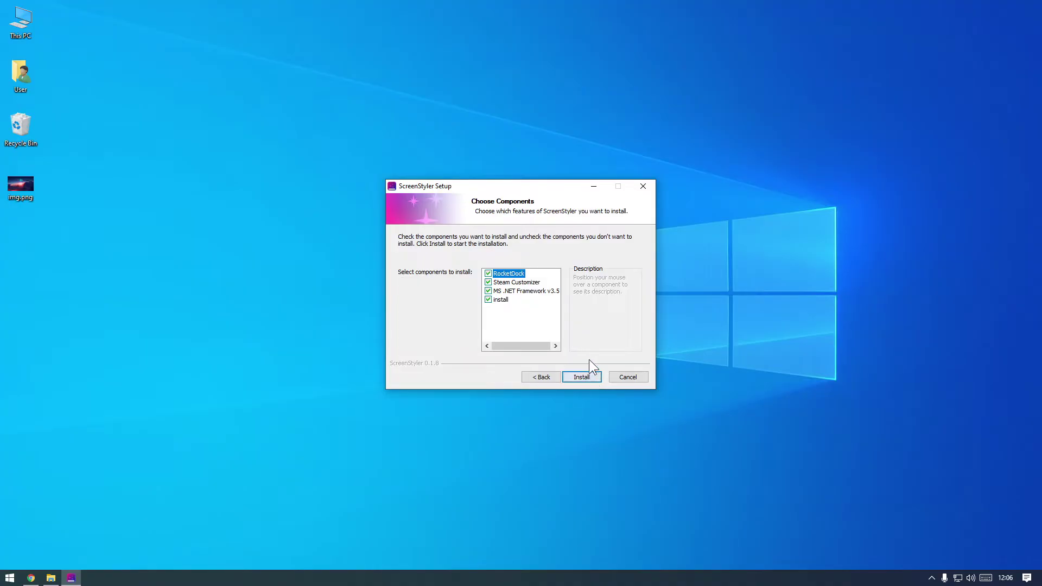
mouse_move(515, 273)
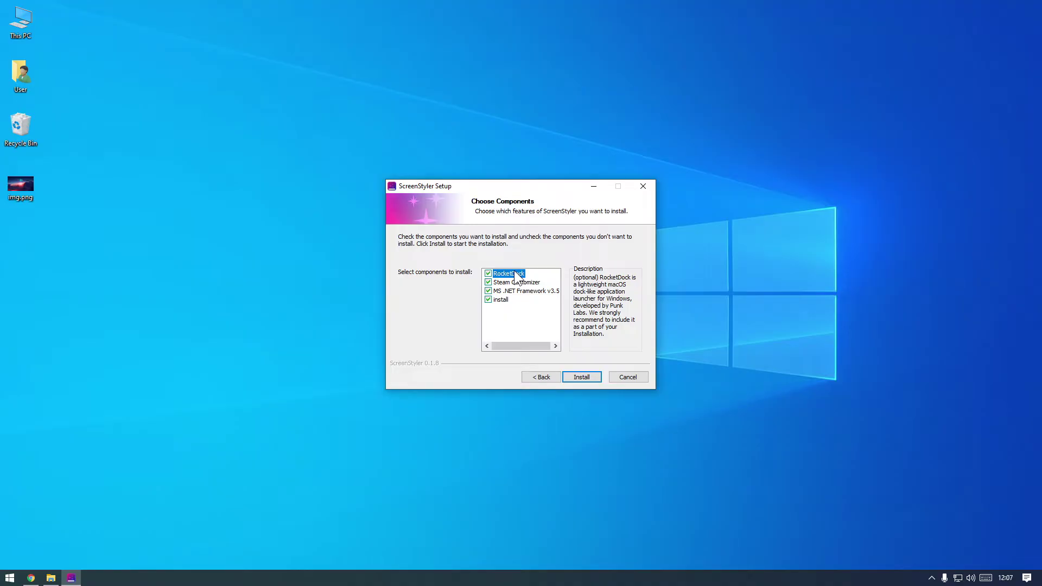
left_click(582, 376)
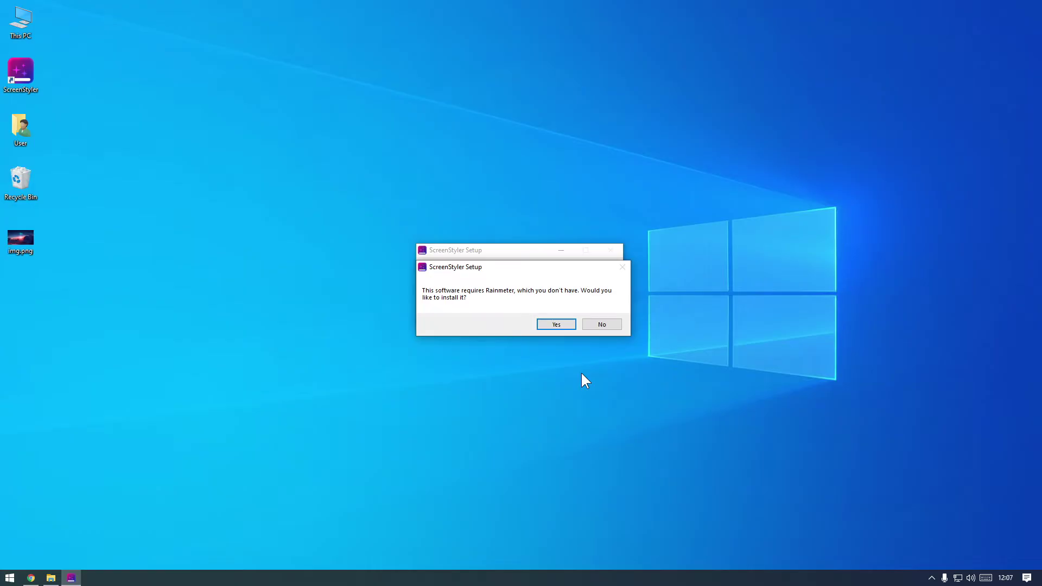
Agree to install Rainmeter in English with default options and finish with Run Rainmeter checked
left_click(557, 324)
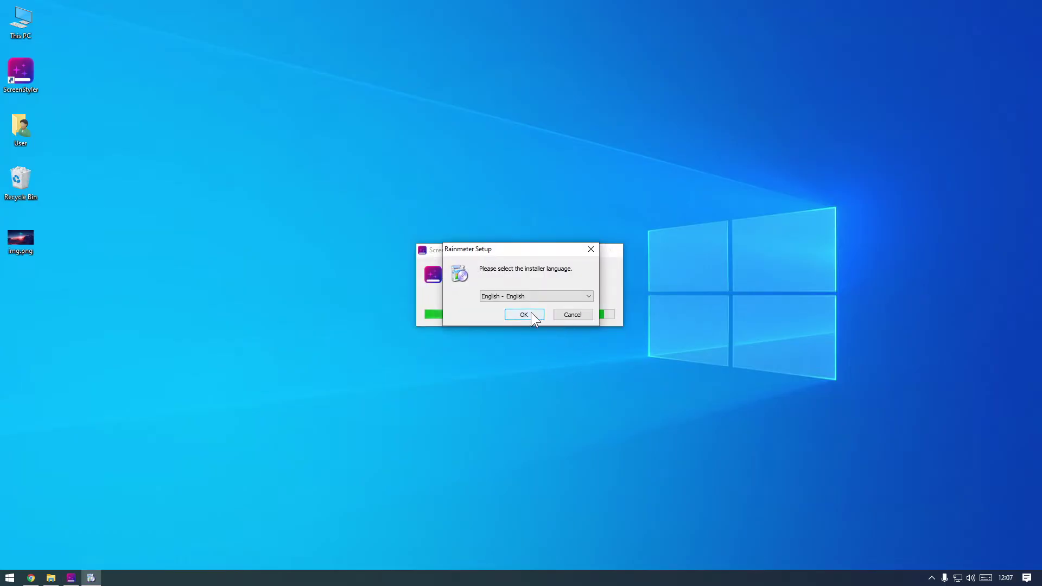
left_click(531, 316)
left_click(581, 377)
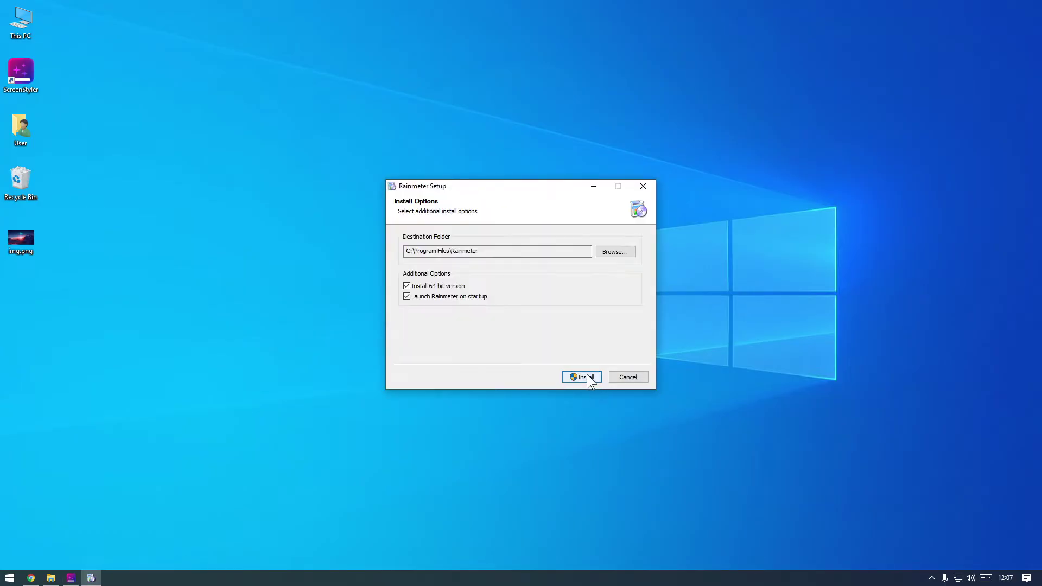
left_click(587, 375)
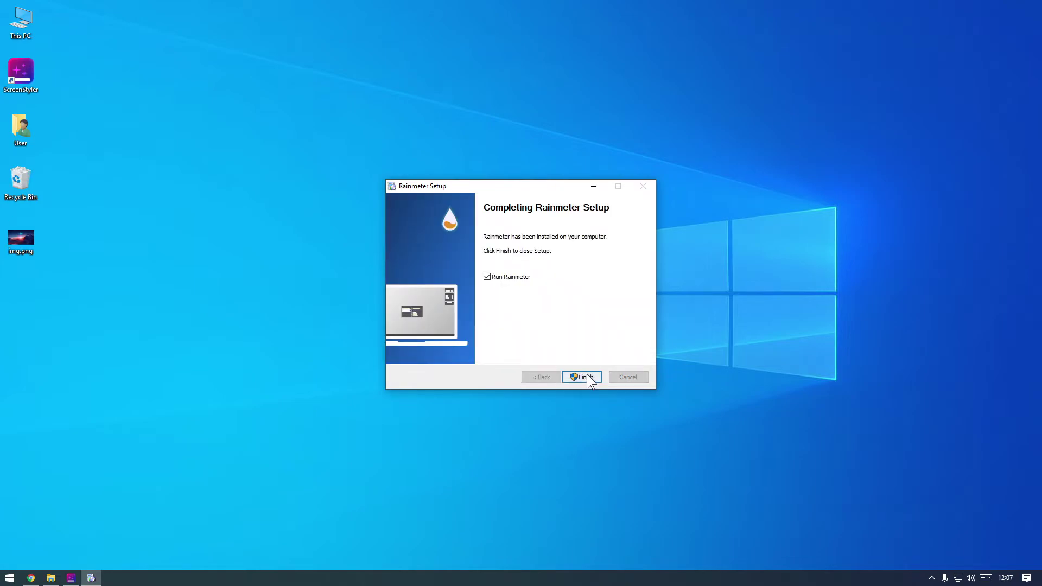
left_click(587, 376)
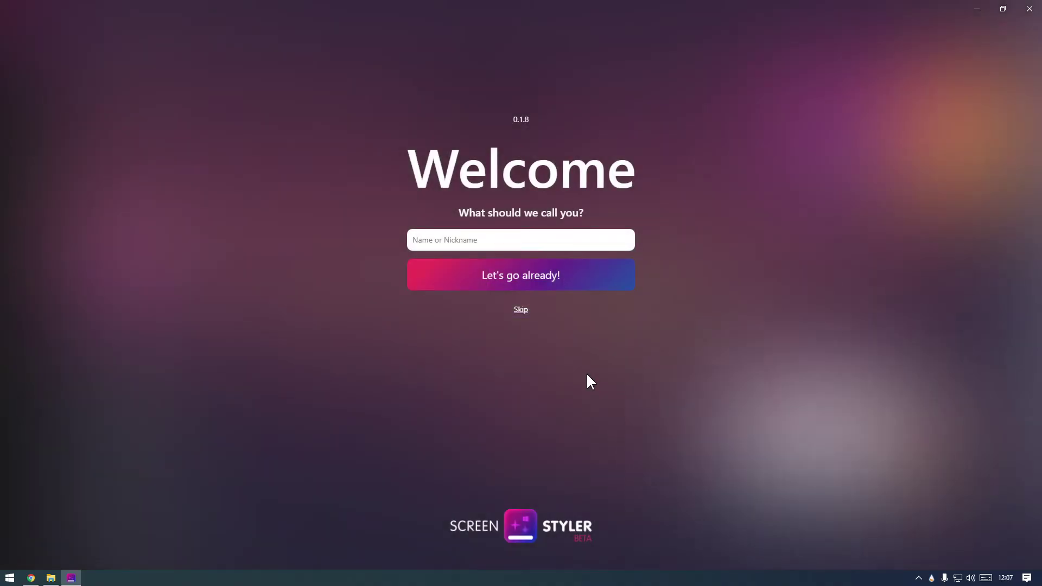
Enter a nickname, finish the welcome, dismiss the moose tip, and open My First Style
left_click(553, 235)
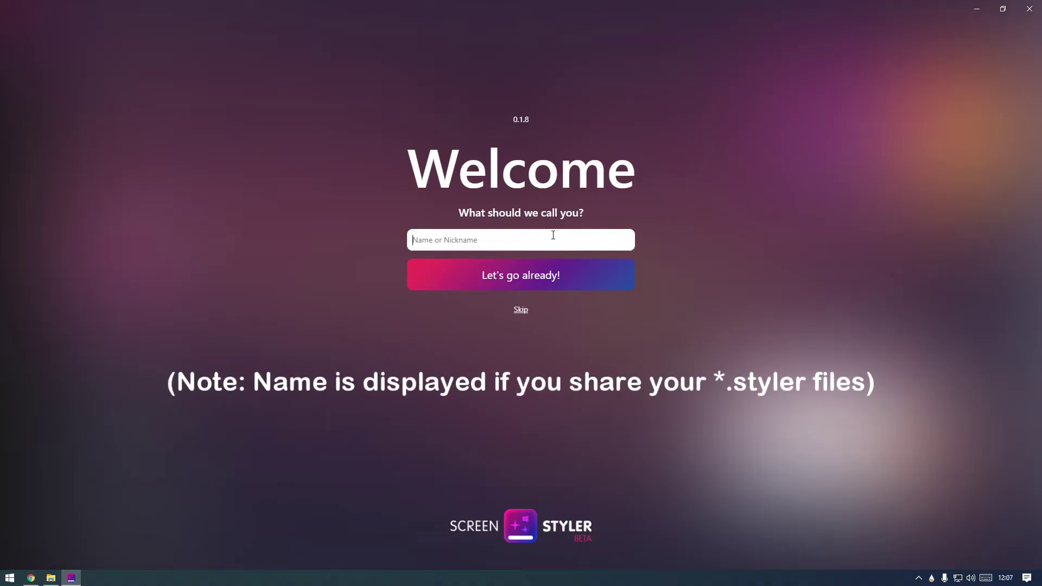
type("Alex")
left_click(547, 275)
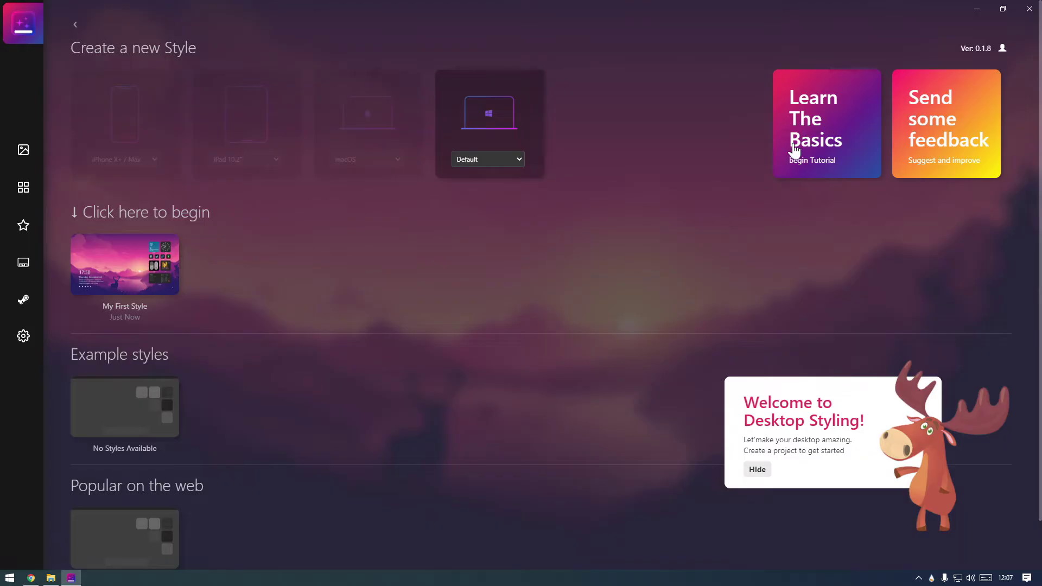
left_click(757, 468)
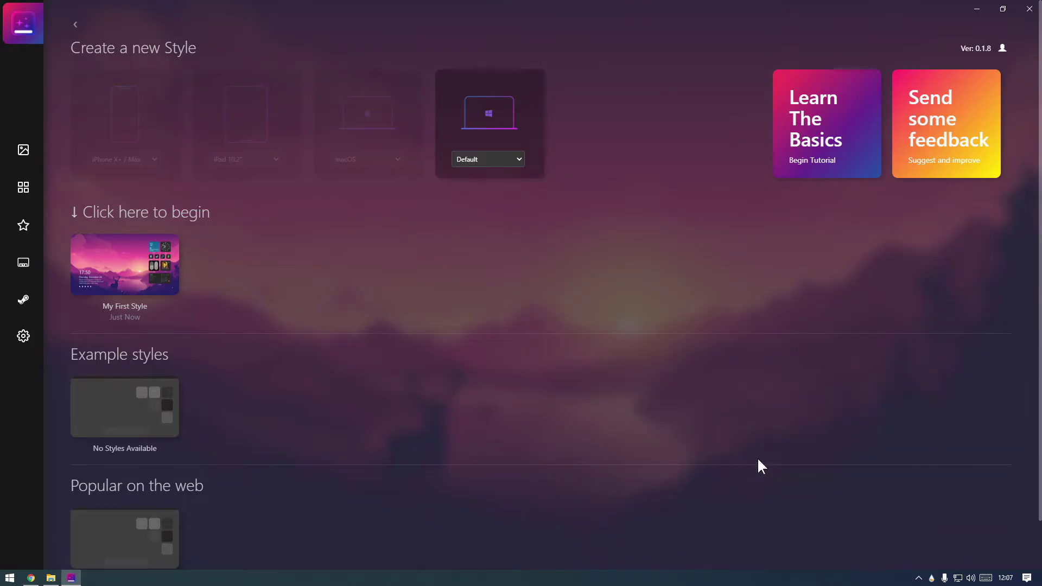
left_click(129, 253)
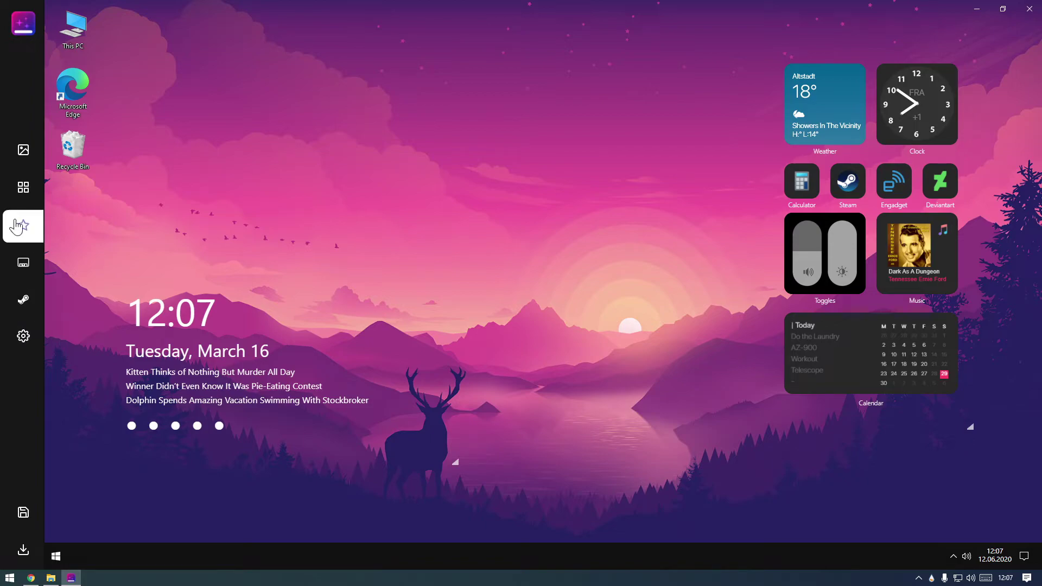
Look through the Wall, Widgets, Icons, Dock and Steam sections, ending back on Wall wallpapers
left_click(24, 150)
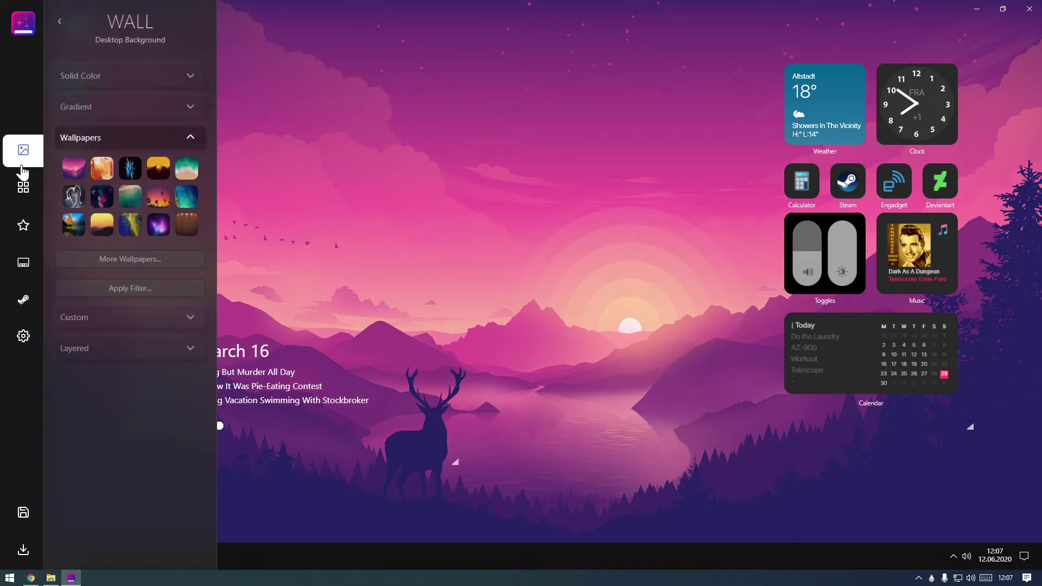
left_click(24, 189)
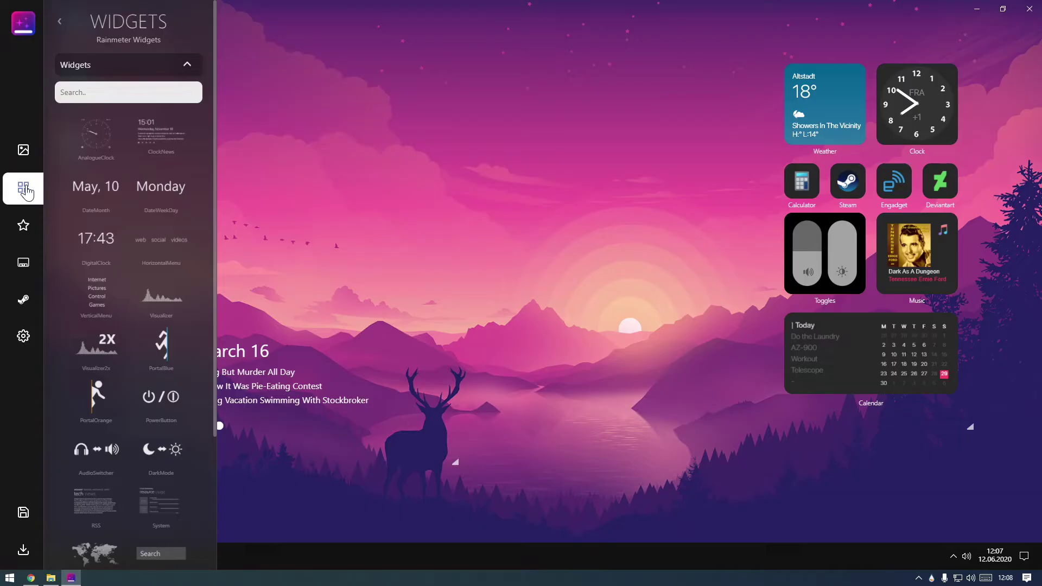
left_click(26, 223)
left_click(29, 271)
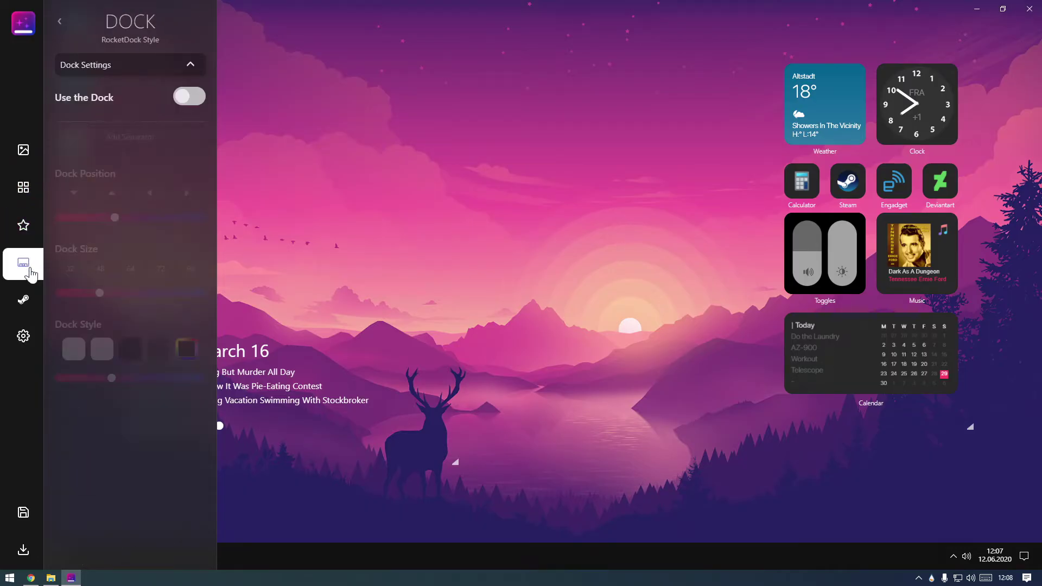
left_click(31, 305)
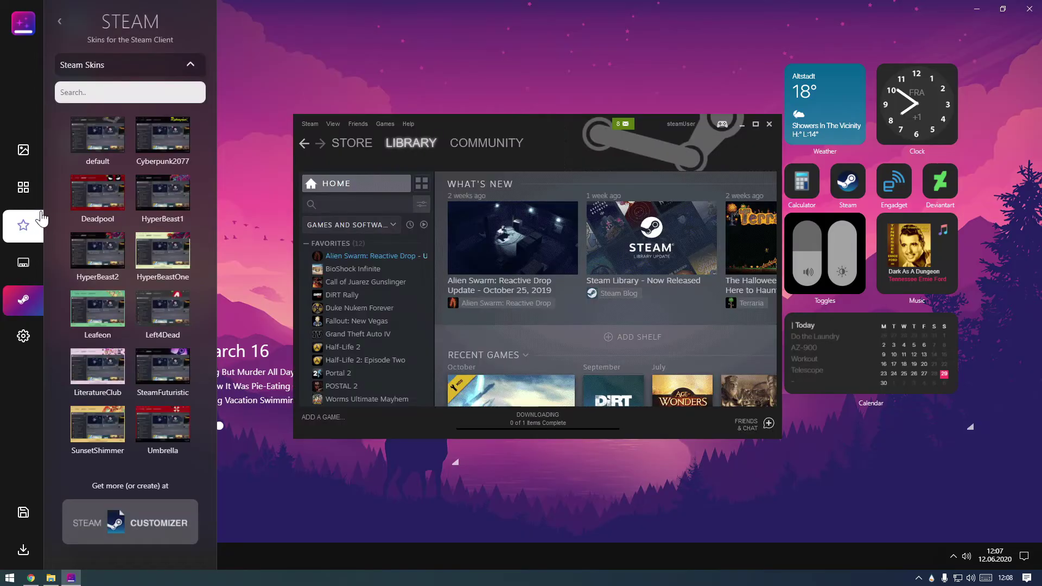
left_click(36, 161)
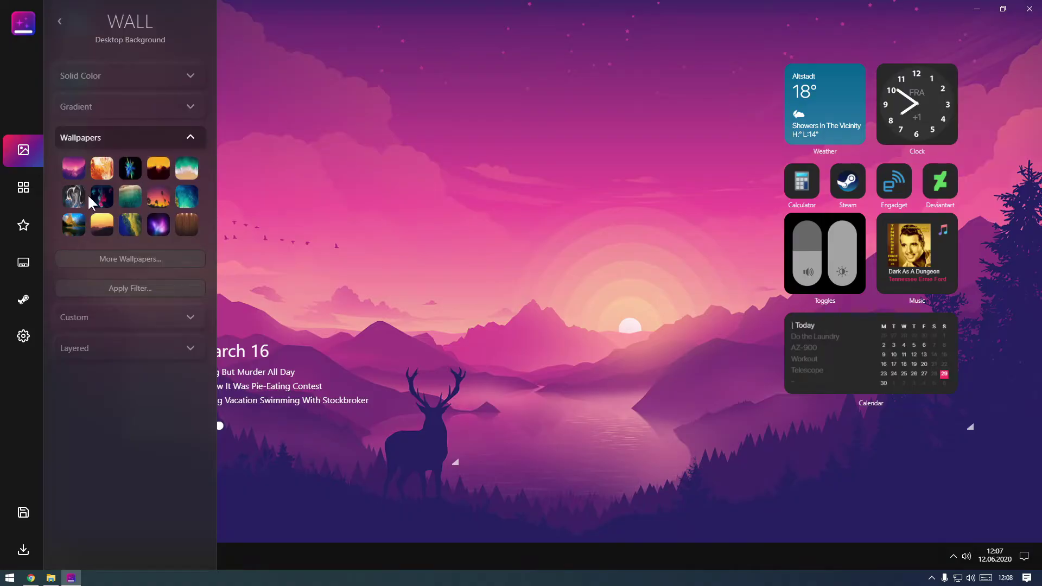
Set the aerial beach wallpaper, browse wallhaven's Most Views gallery, then close the gallery and Wall panel
left_click(107, 201)
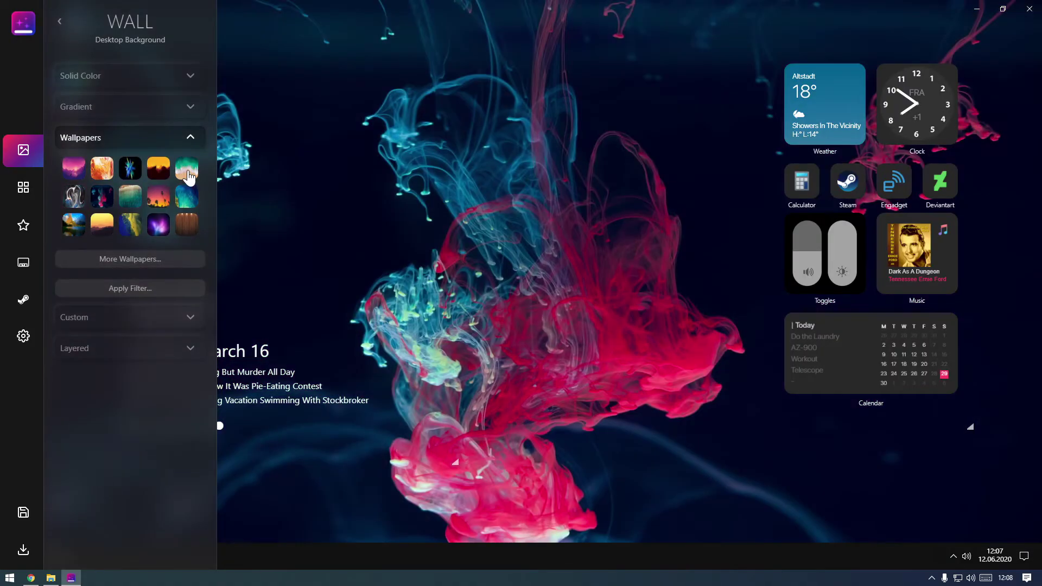
left_click(187, 173)
left_click(170, 259)
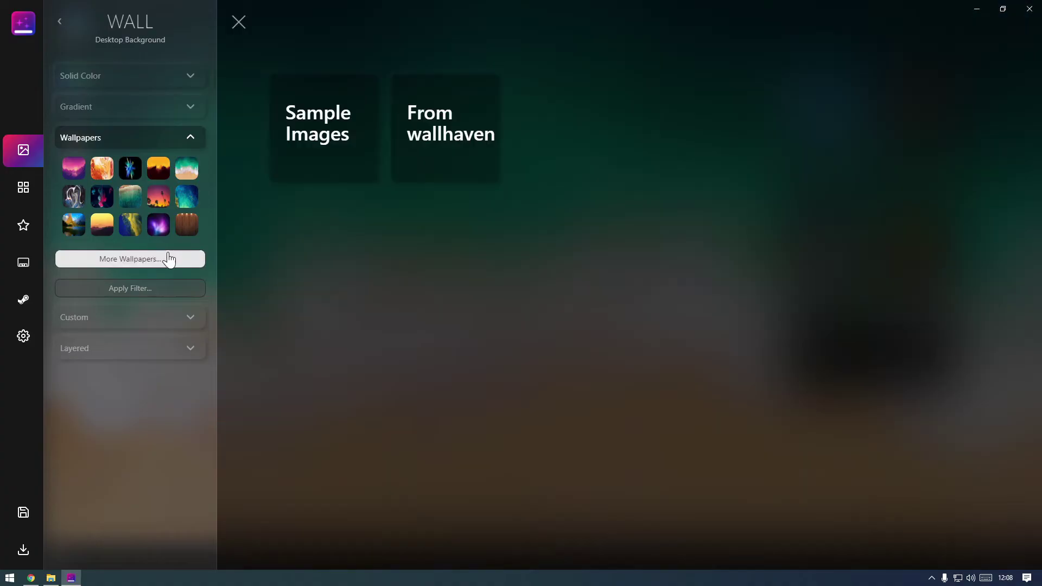
left_click(471, 125)
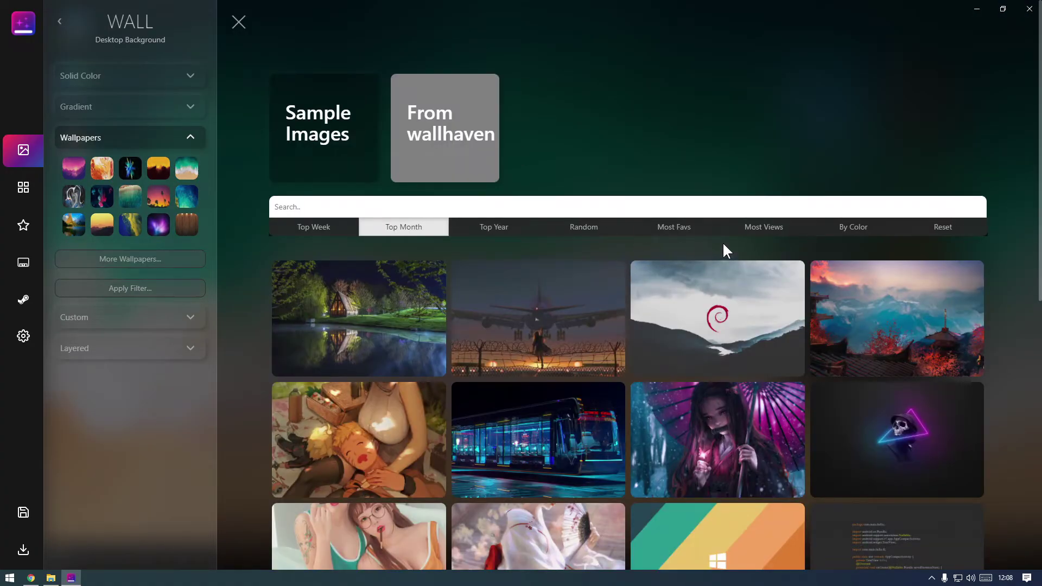
left_click(794, 237)
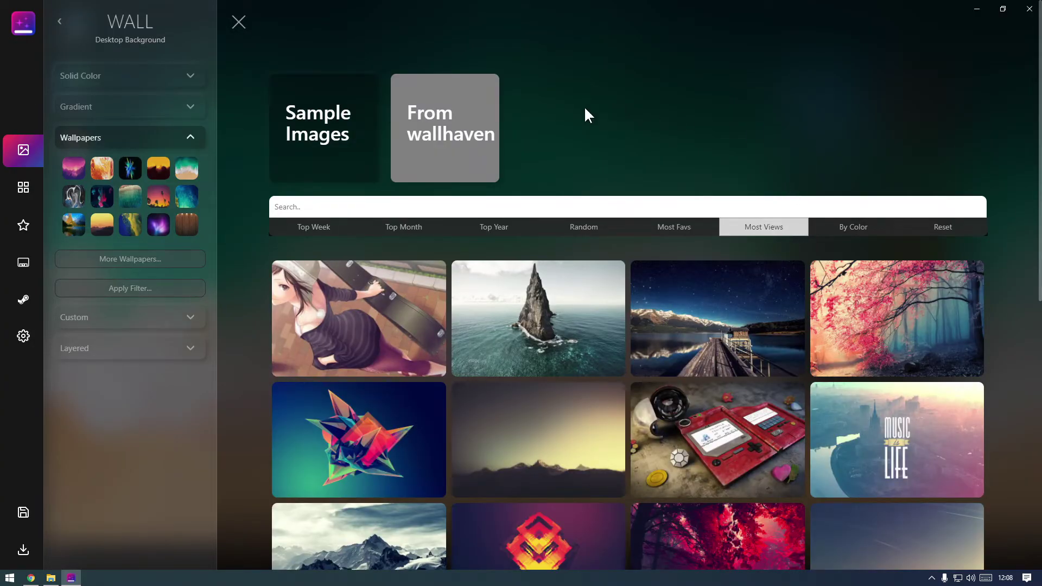
left_click(188, 320)
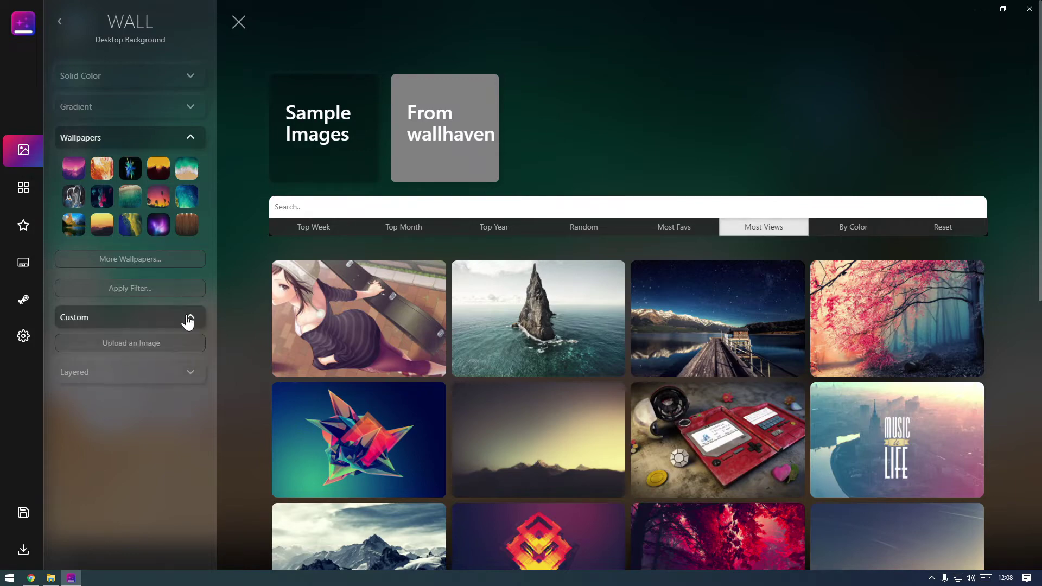
left_click(239, 22)
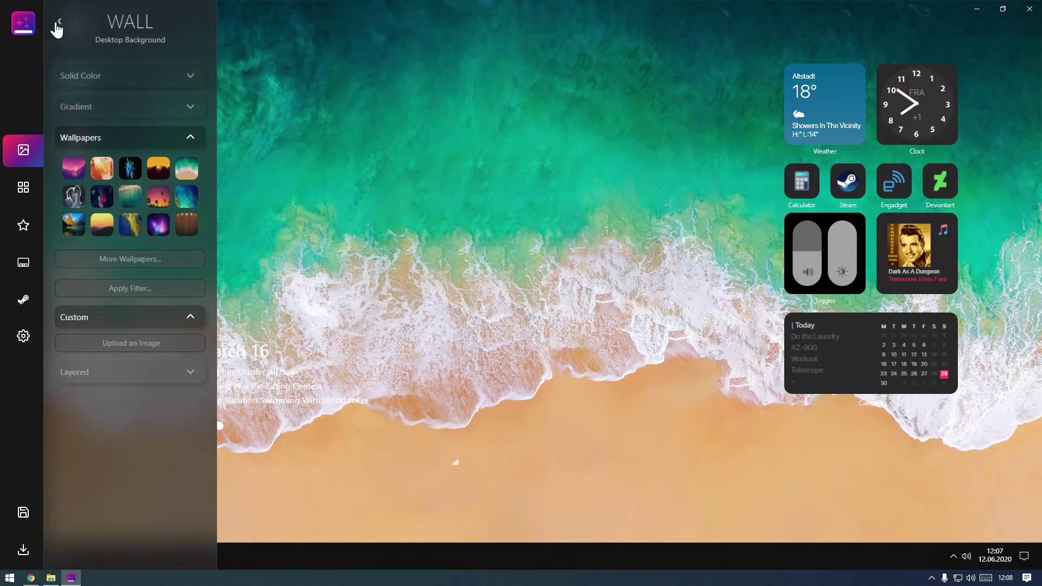
left_click(60, 22)
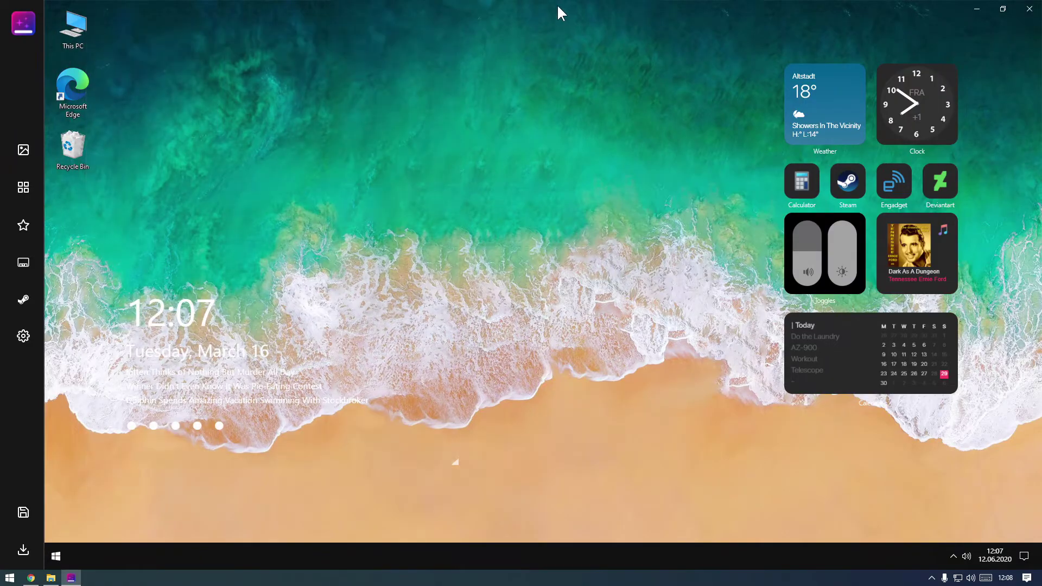
Drop img.png from the desktop onto the preview as the new wallpaper, then re-maximize ScreenStyler
left_click_drag(548, 7, 530, 79)
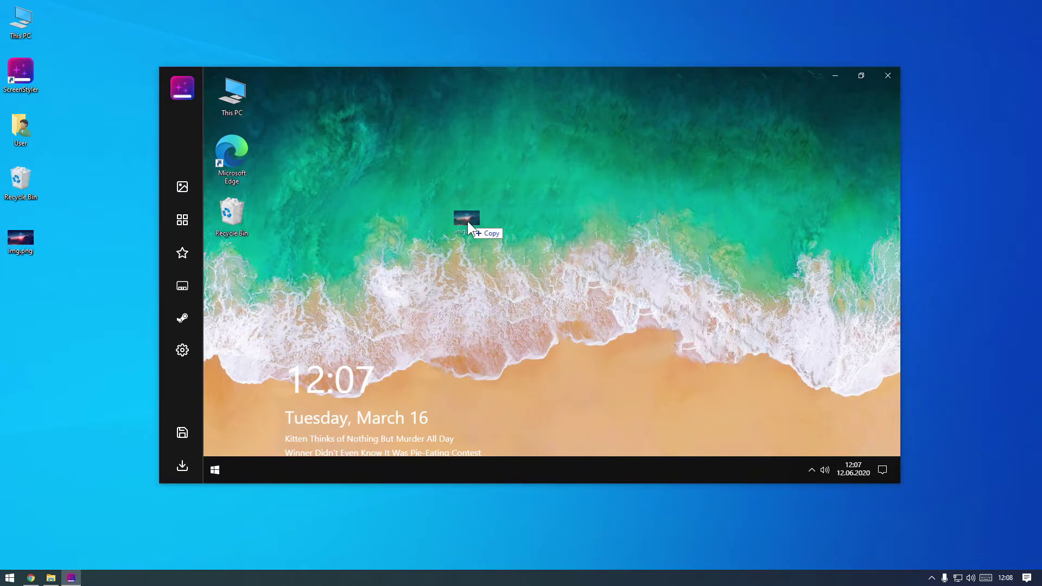
left_click_drag(468, 220, 465, 220)
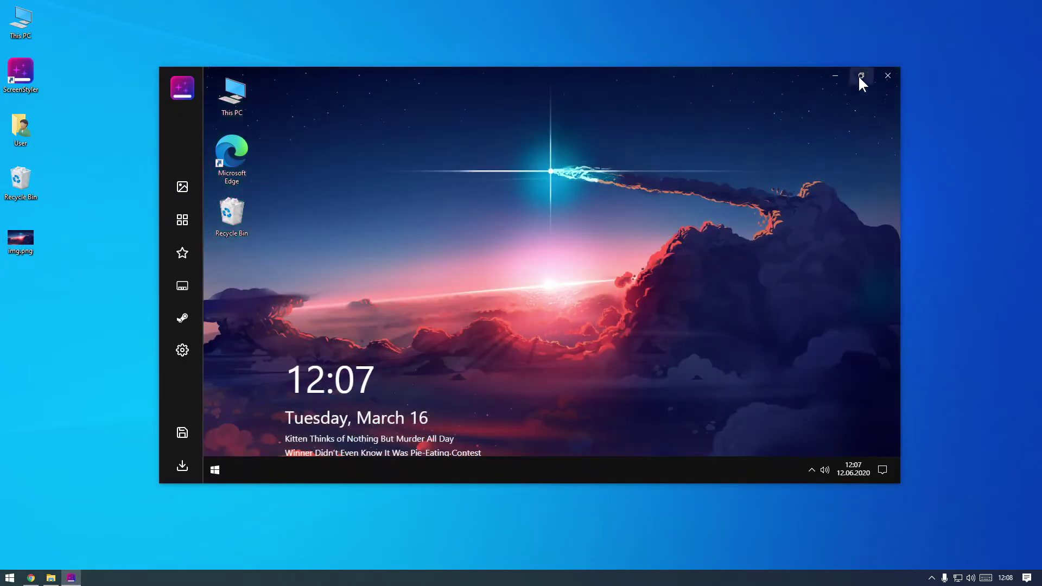
left_click(862, 76)
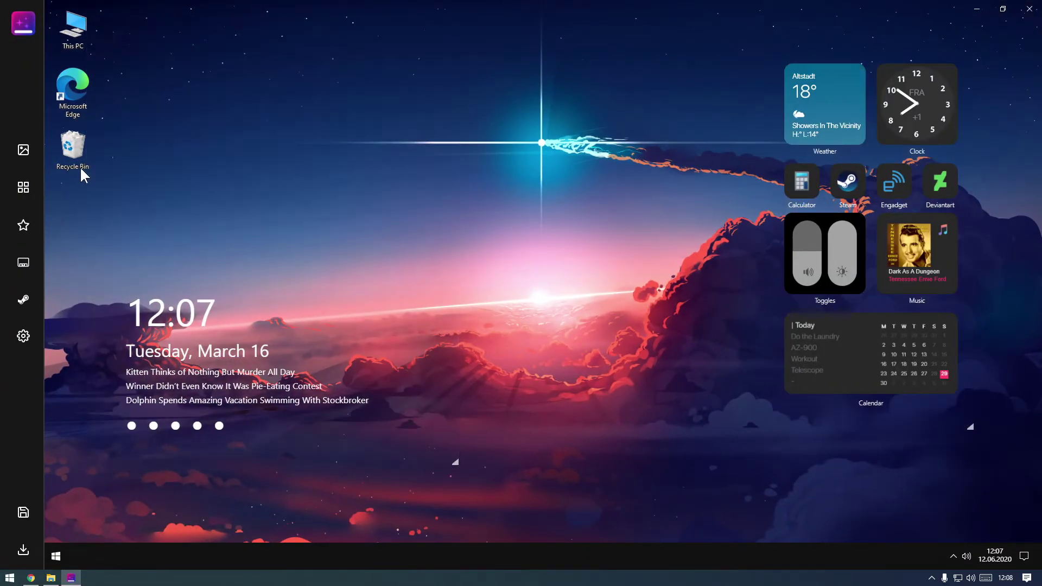
left_click(23, 196)
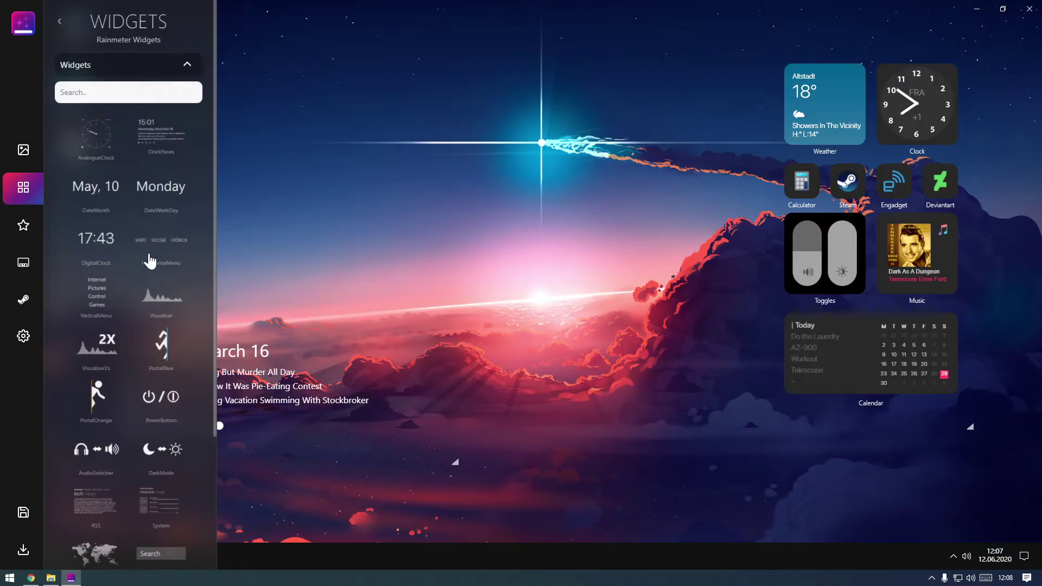
Add the DateWeekDay and Visualizer widgets, plus Slideshow, Battery and Quotes grid widgets
left_click(154, 194)
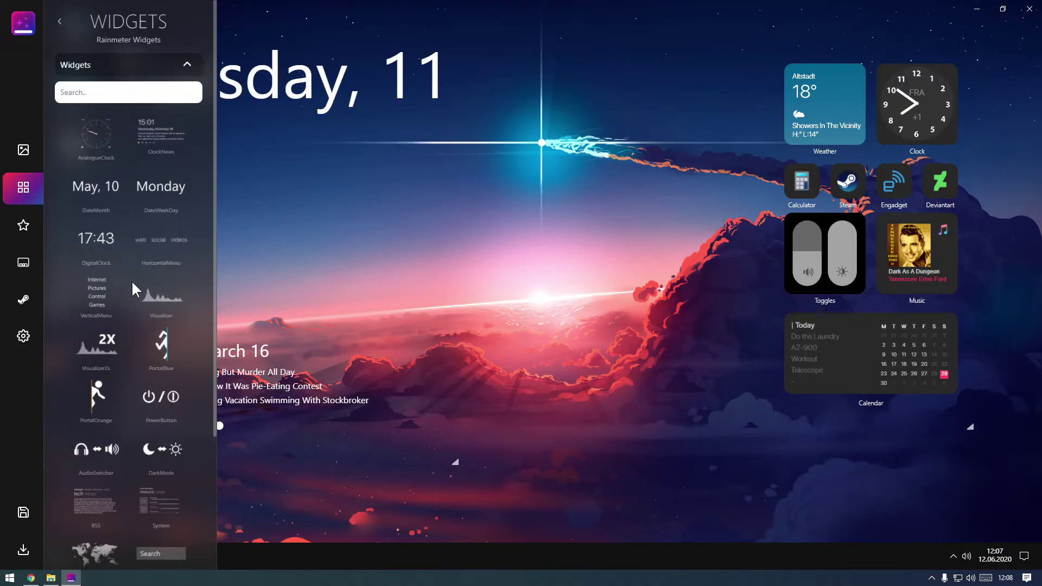
left_click(161, 296)
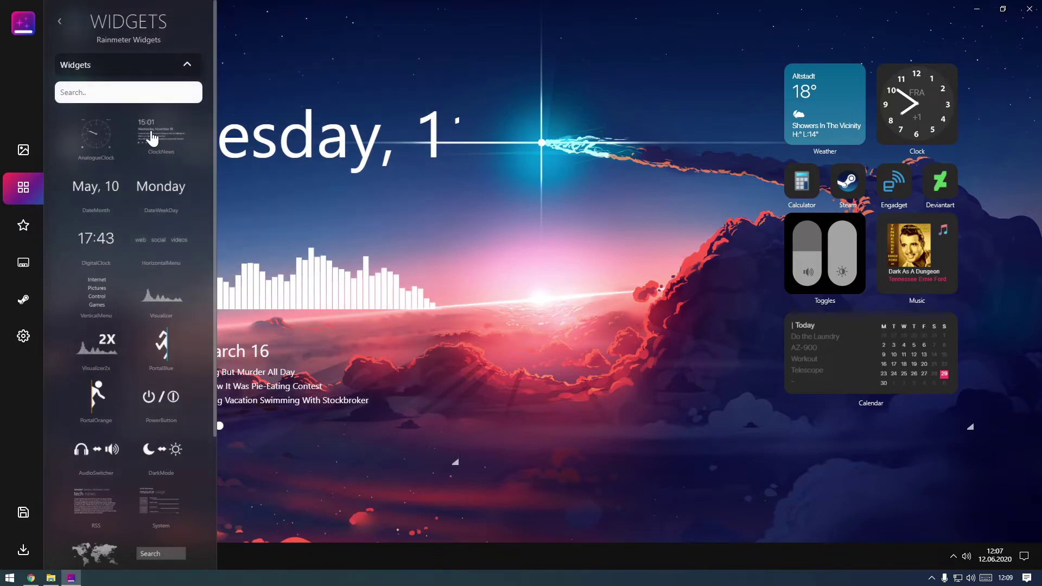
left_click(180, 71)
left_click(165, 99)
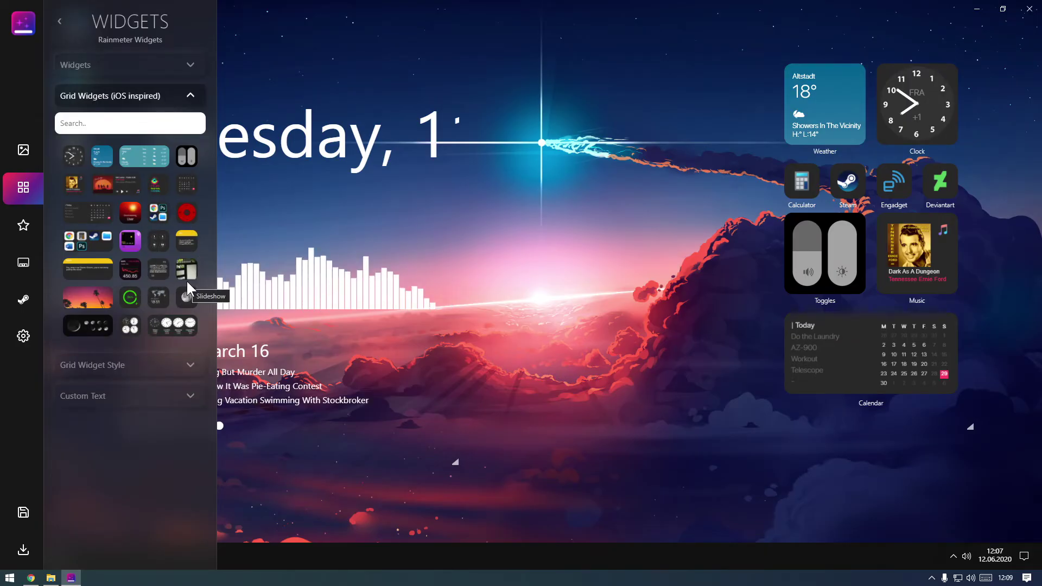
left_click_drag(187, 279, 305, 320)
left_click(130, 298)
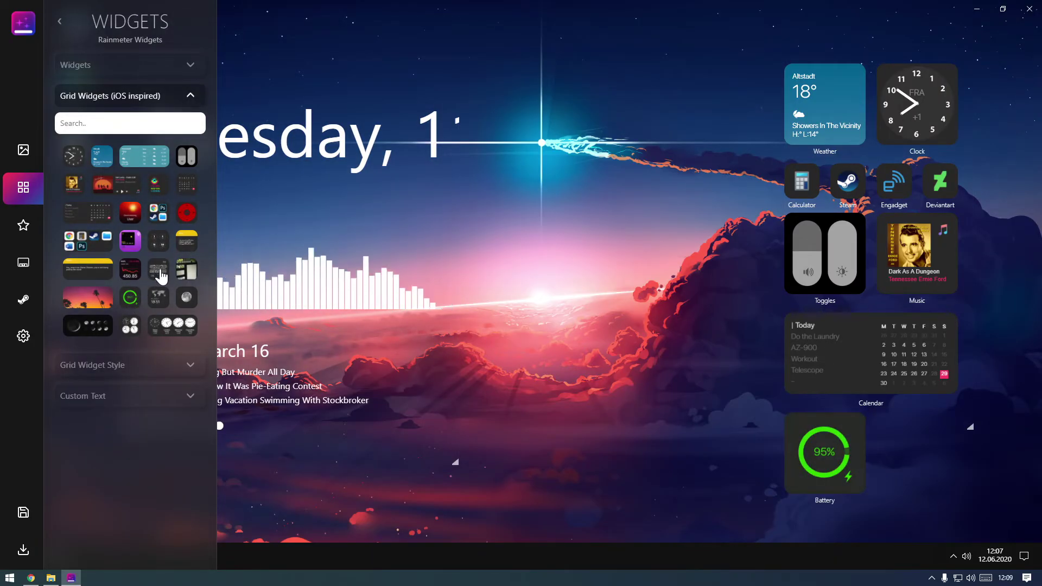
left_click(160, 276)
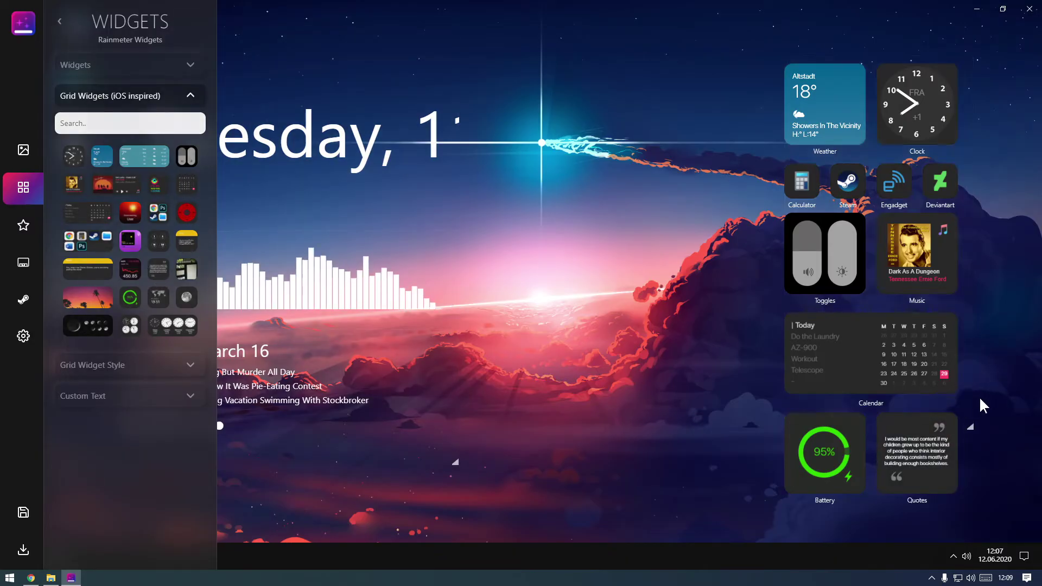
Shift the widget grid to the left and reposition and enlarge the clock and date widget
left_click_drag(978, 404, 997, 500)
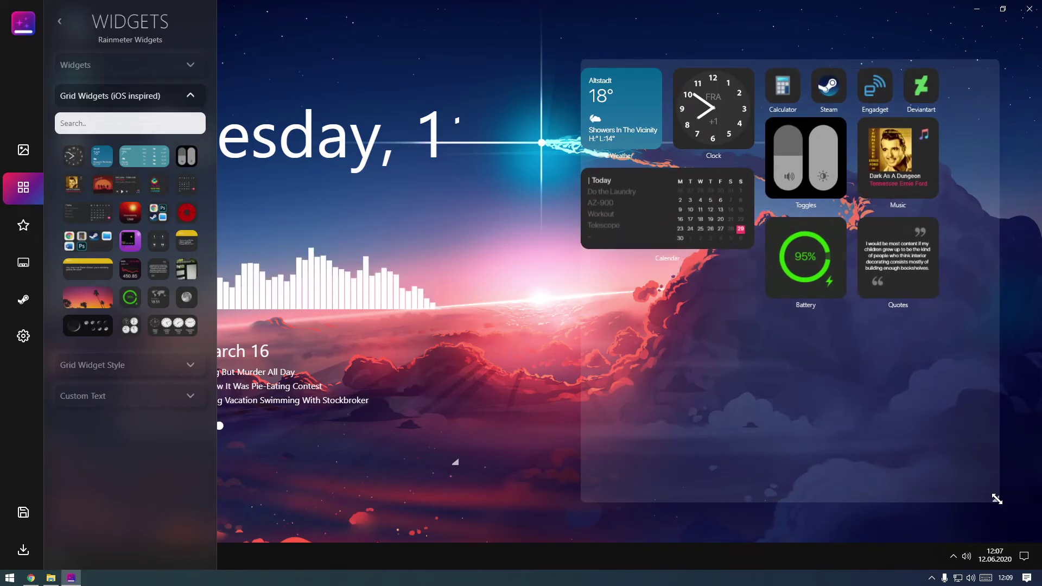
left_click_drag(903, 473, 725, 410)
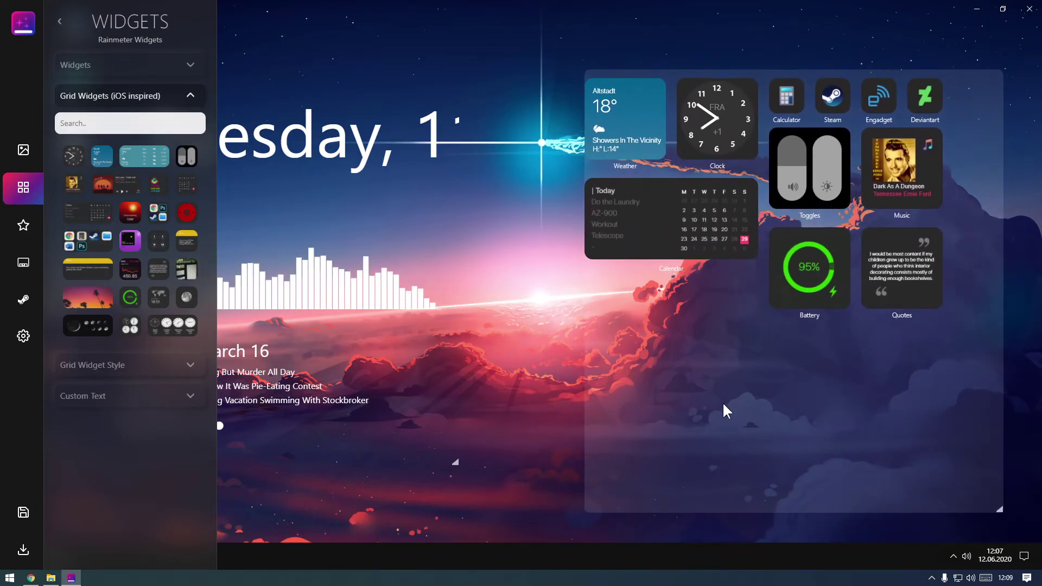
left_click_drag(396, 177, 418, 193)
left_click_drag(370, 73, 431, 95)
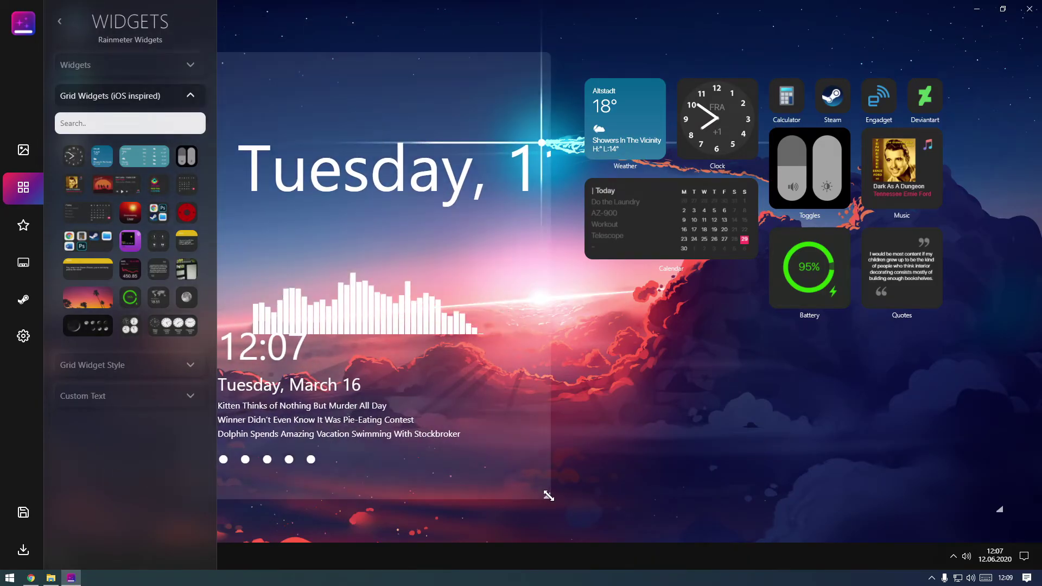
mouse_move(549, 496)
left_mouse_down()
mouse_move(581, 495)
mouse_move(564, 502)
left_mouse_up()
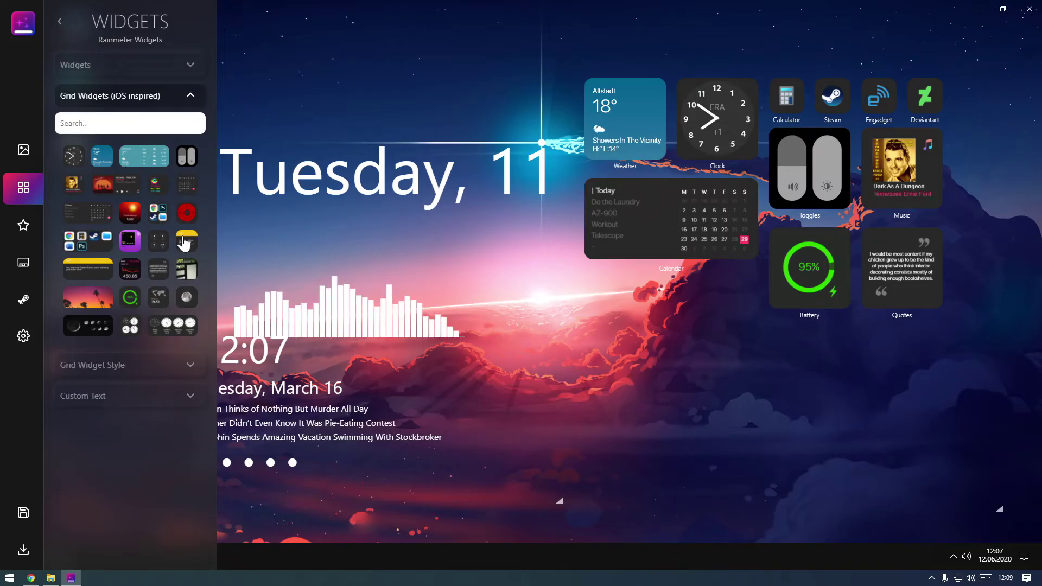
Switch back to the plain widget list, scroll through it, and close the widgets panel
left_click(177, 97)
left_click(185, 65)
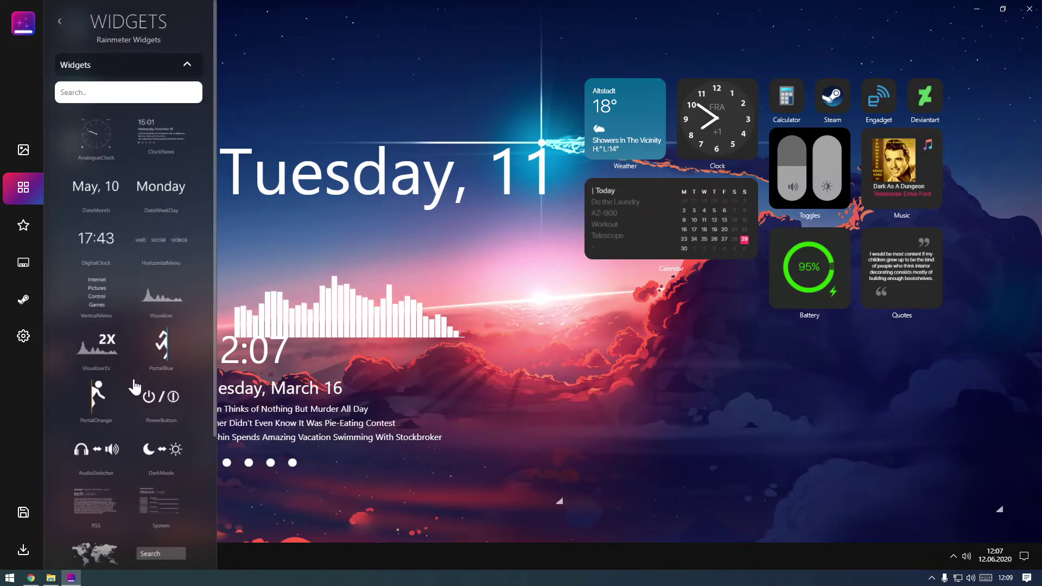
scroll(134, 386, "down", 3)
scroll(140, 407, "up", 3)
left_click(60, 24)
Remove the clock-headlines, visualizer and weekday date widgets and place an analogue clock-date widget
left_click_drag(535, 429, 449, 430)
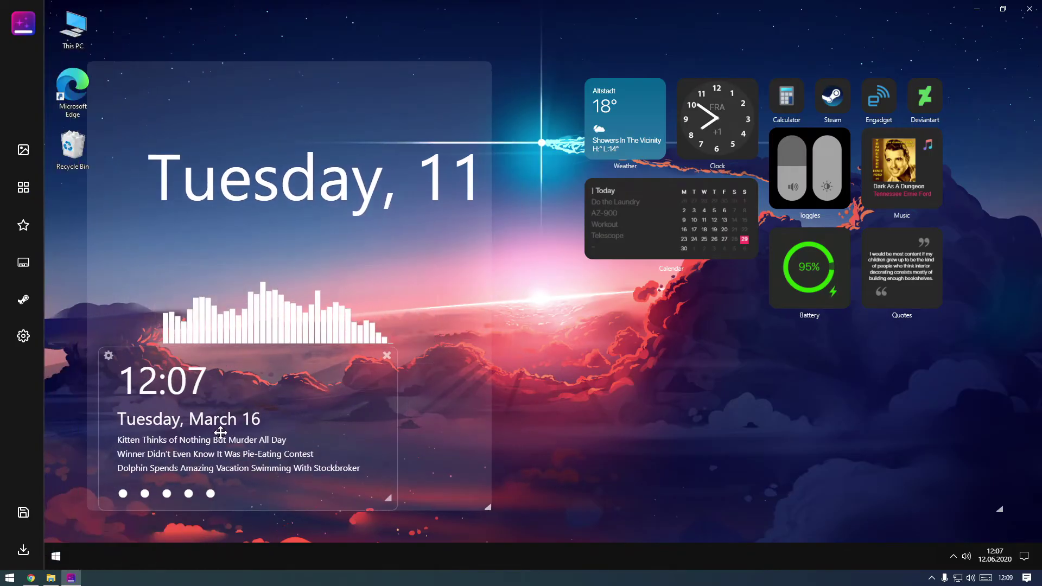
left_click(391, 335)
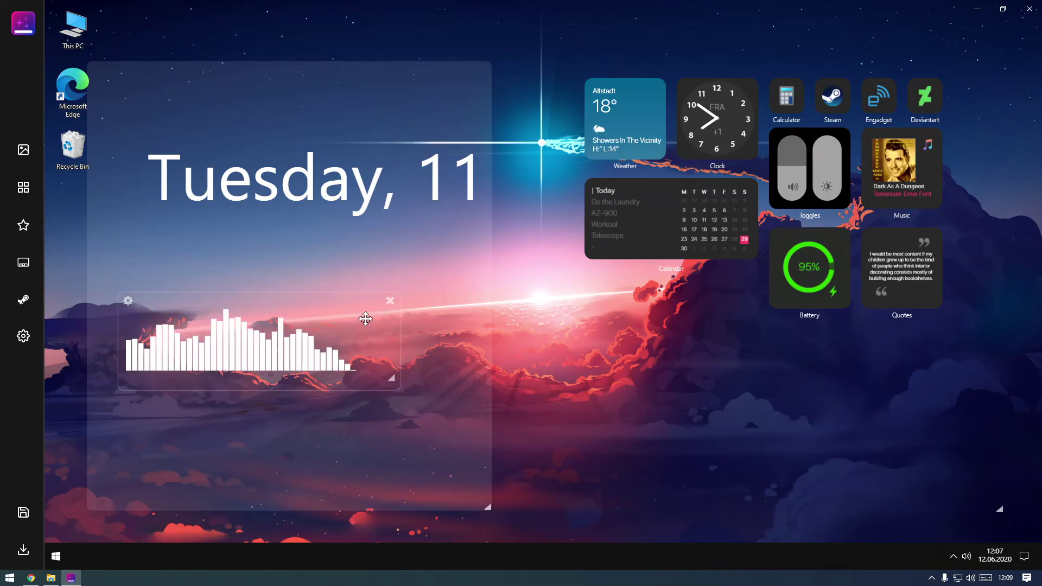
left_click(424, 274)
left_click_drag(302, 163, 297, 256)
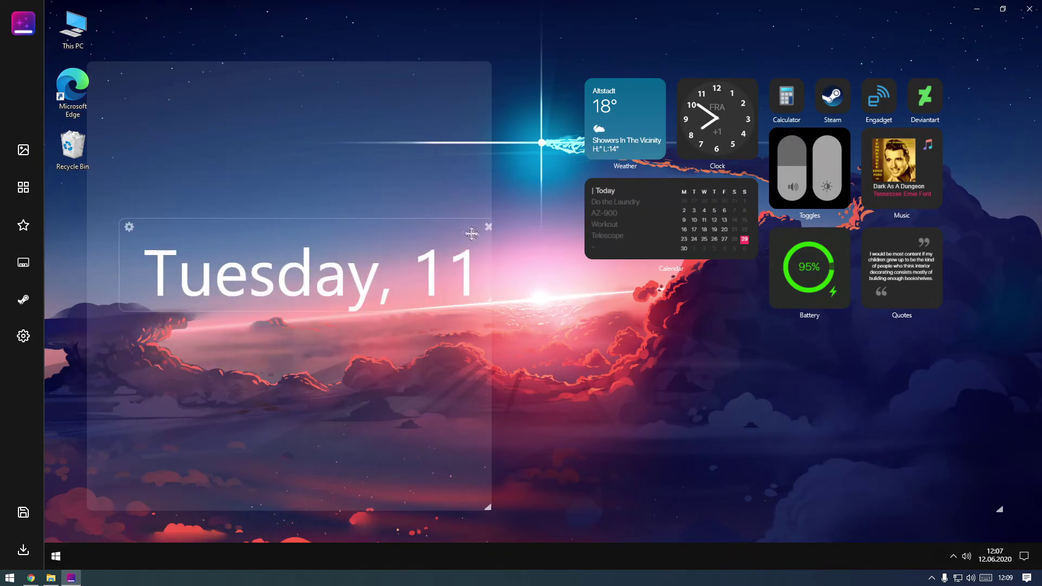
left_click(489, 227)
left_click(23, 187)
left_click_drag(100, 145, 498, 302)
Remove the Calendar, Quotes, Battery, Engadget, Deviantart, Music and Clock widgets from the grid
left_click(752, 186)
left_click(752, 186)
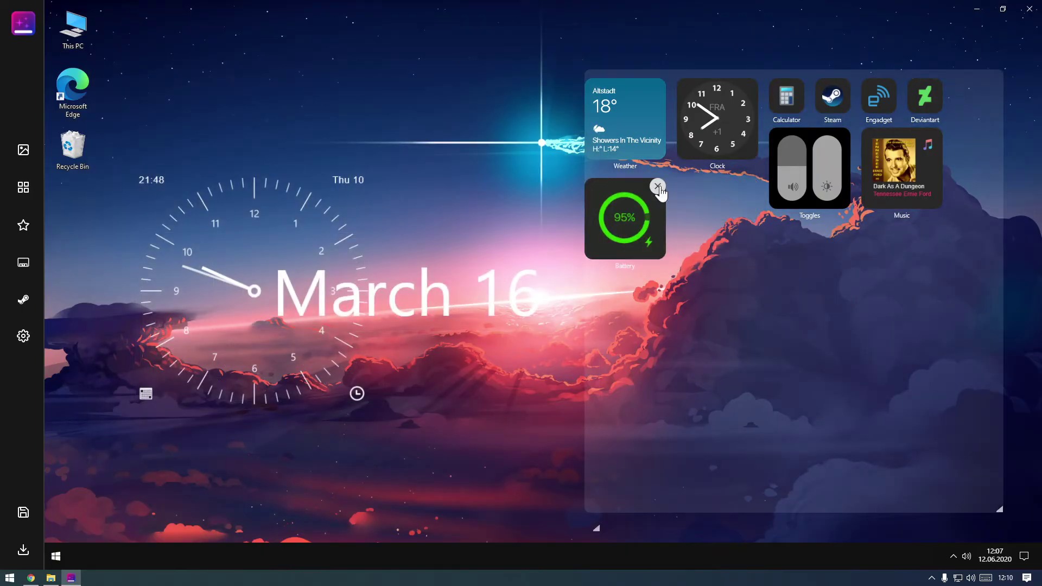
left_click(660, 186)
left_click(935, 87)
left_click(889, 86)
left_click(842, 136)
left_click(752, 86)
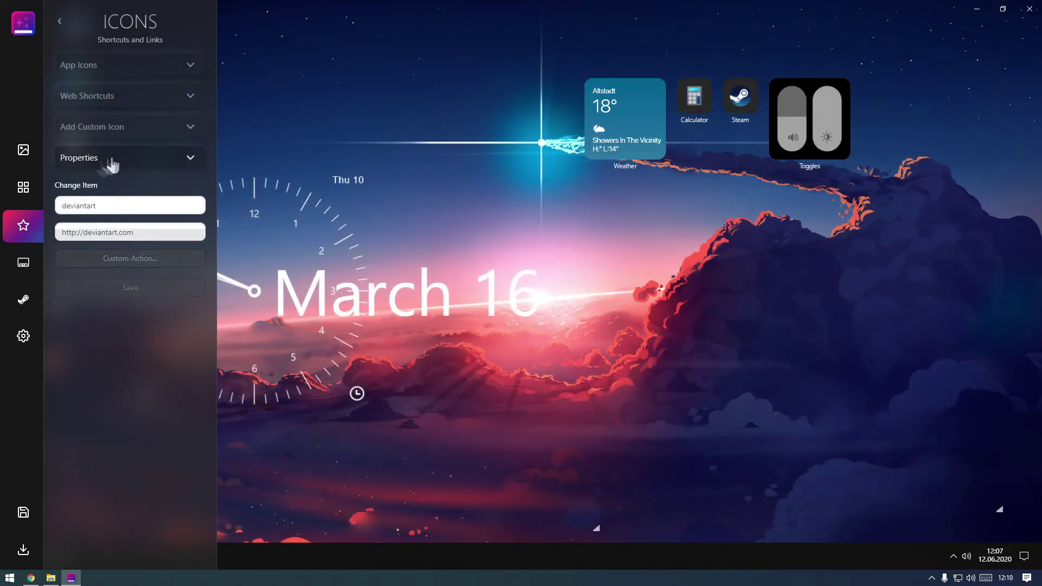
Add Moon, System usage and Calendar grid widgets and resize the grid into two columns
left_click(23, 187)
left_click(157, 98)
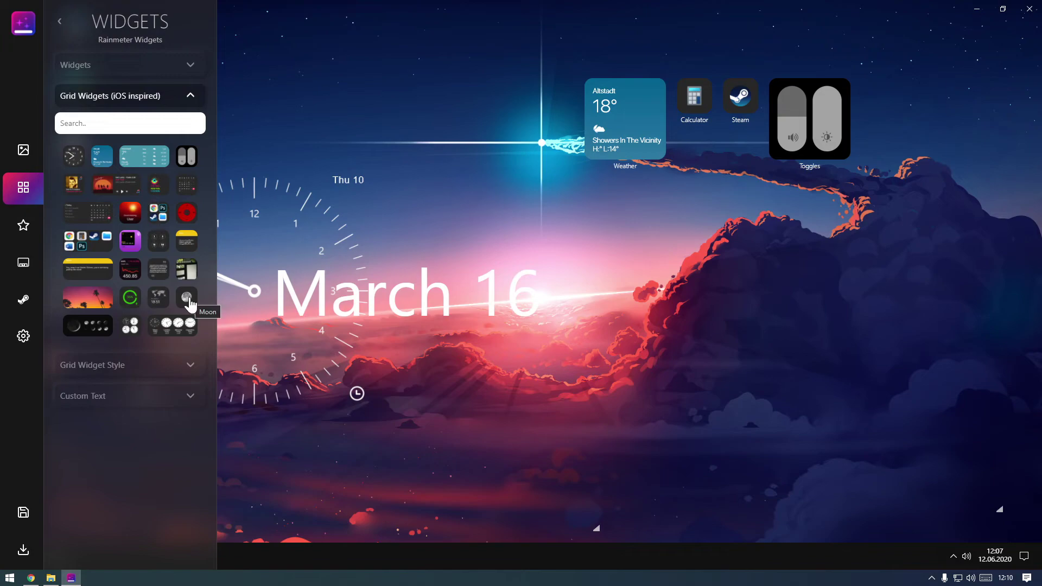
left_click(188, 300)
left_click(157, 186)
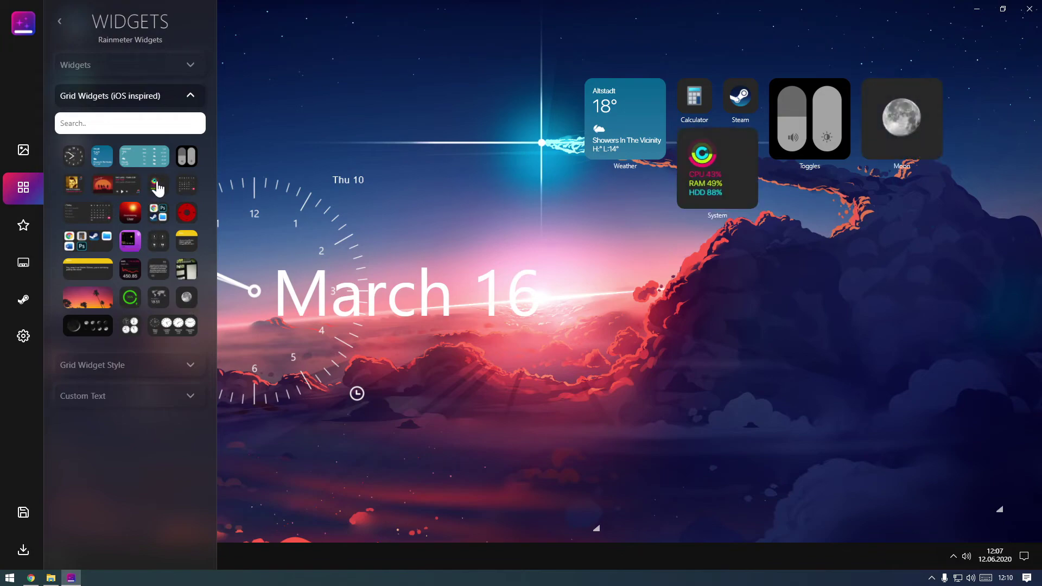
left_click(184, 191)
left_click_drag(1000, 509, 954, 448)
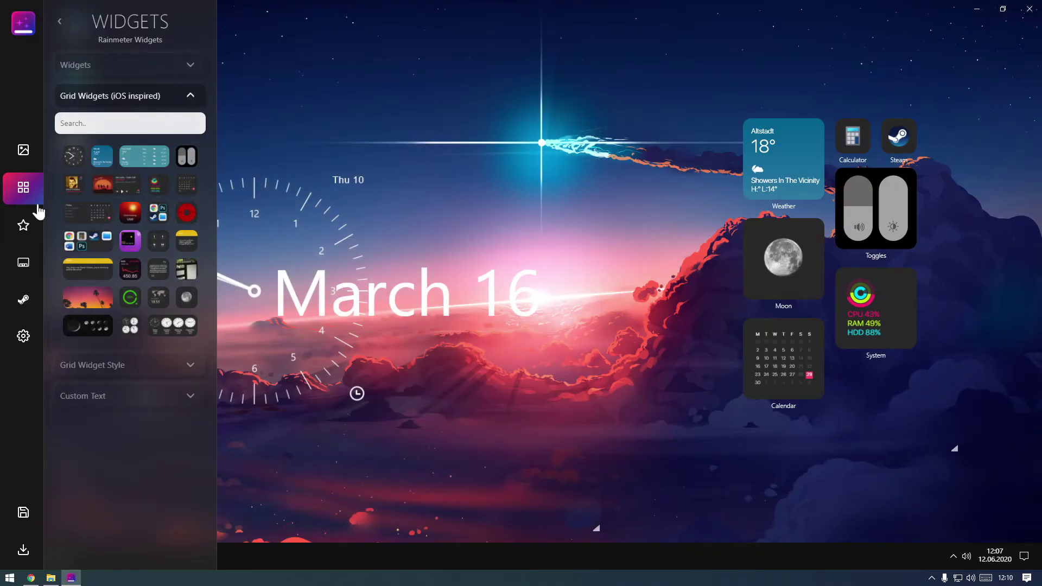
left_click(24, 264)
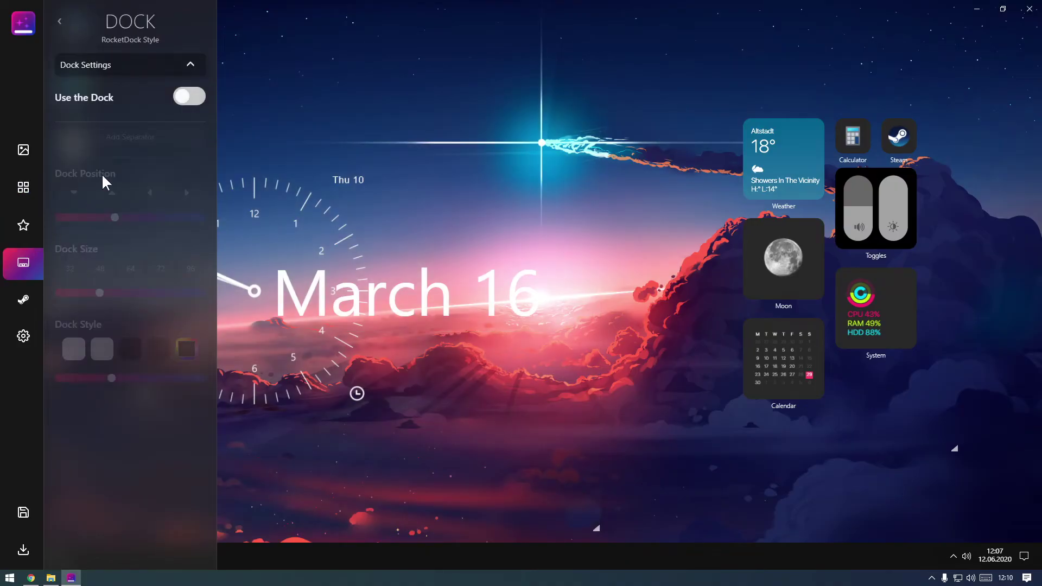
Turn on the dock and add Discord, Excel, Photoshop, Outlook, Spotify and the files app to it
left_click(190, 97)
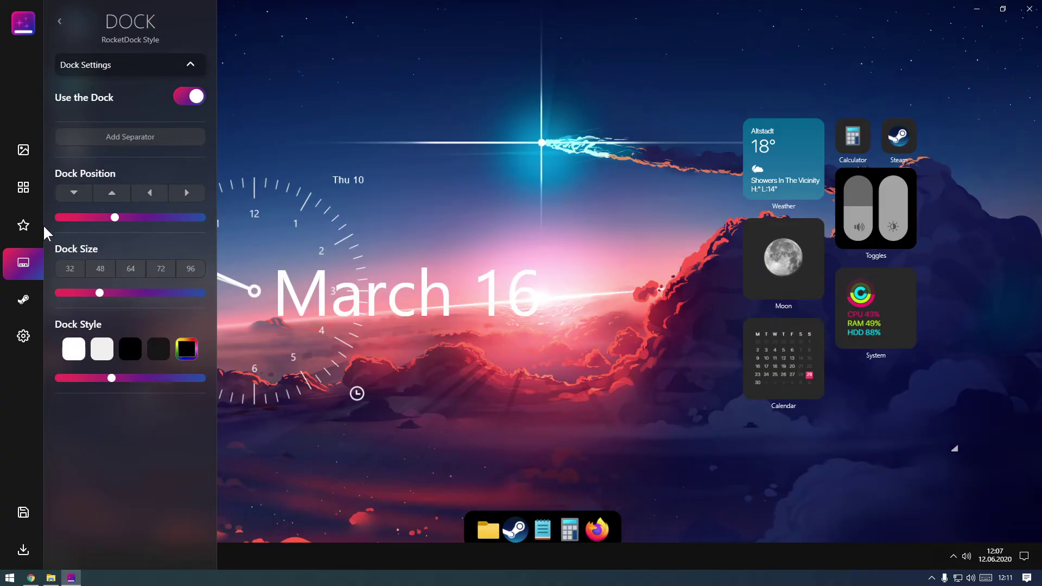
left_click(23, 226)
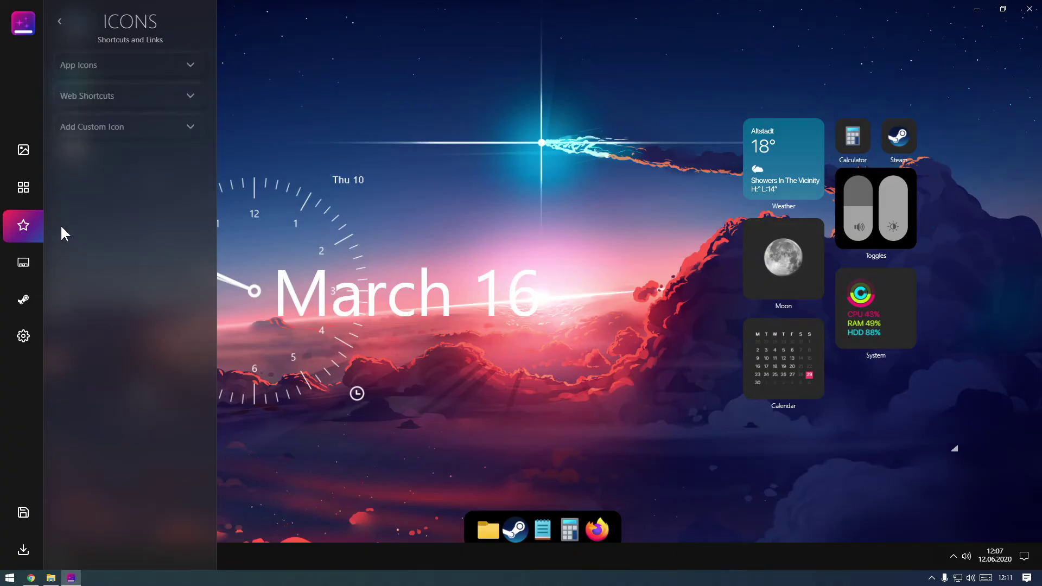
left_click(169, 67)
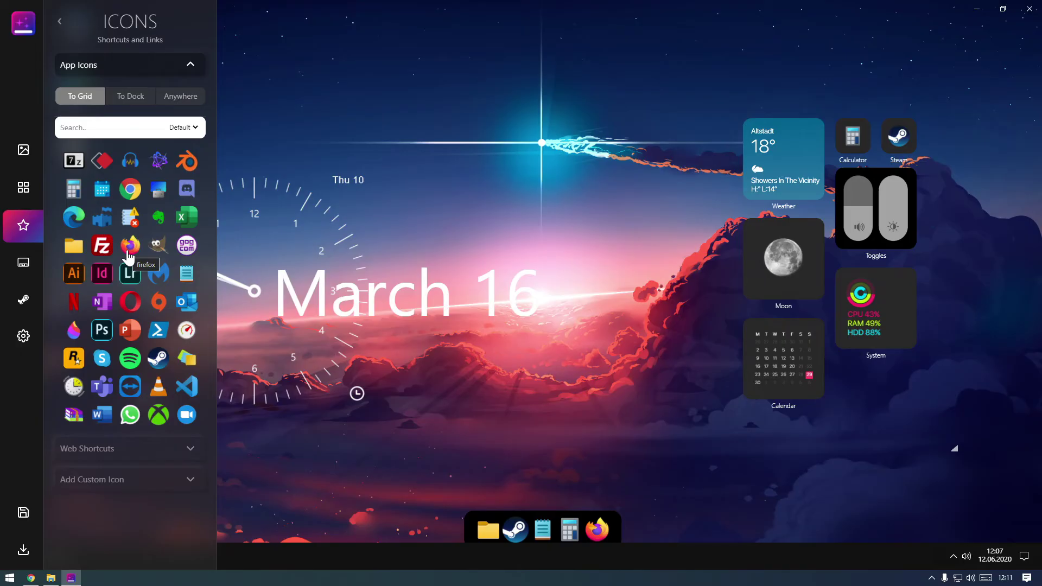
left_click(131, 96)
left_click(186, 189)
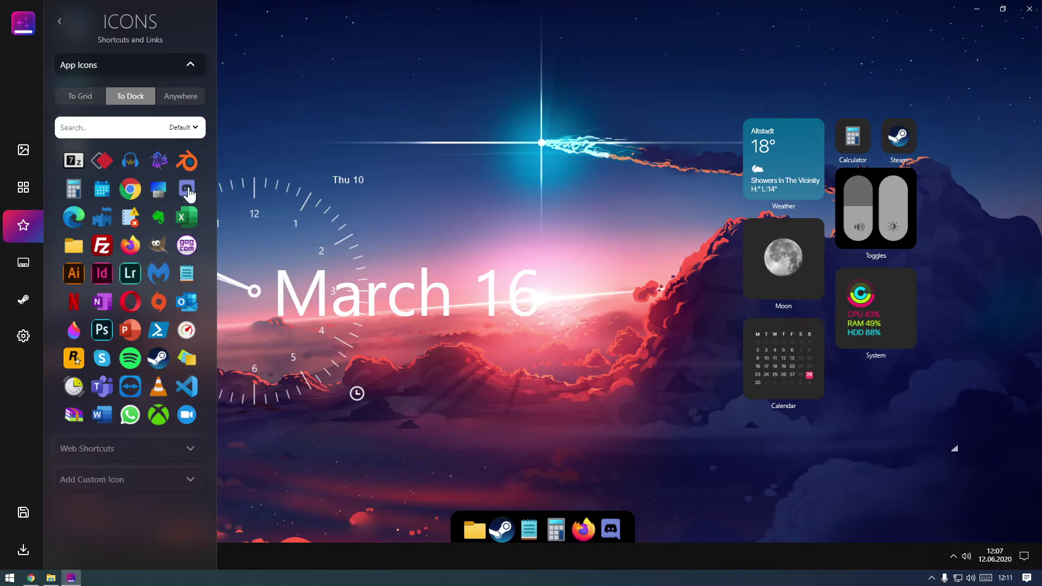
left_click(189, 221)
left_click(102, 330)
left_click(186, 307)
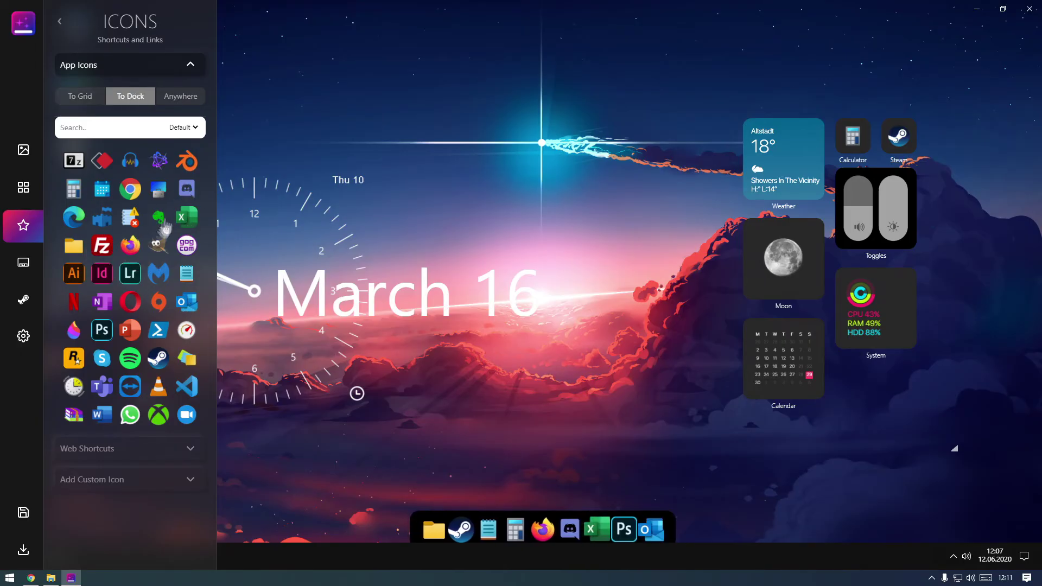
left_click(130, 359)
left_click(187, 359)
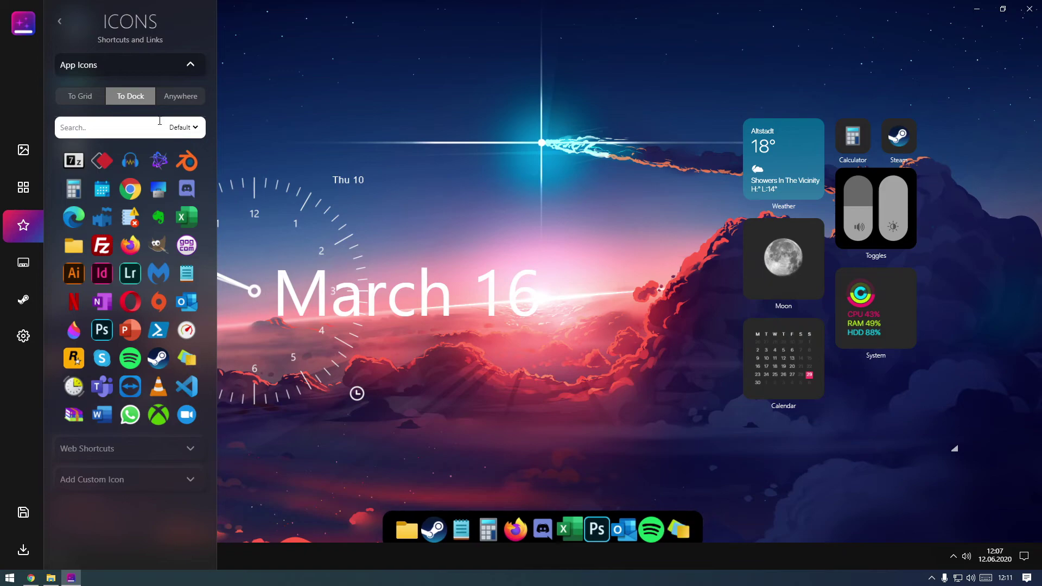
Add Calendar and Audacity to the desktop grid and make the grid widget tiles black
left_click(84, 97)
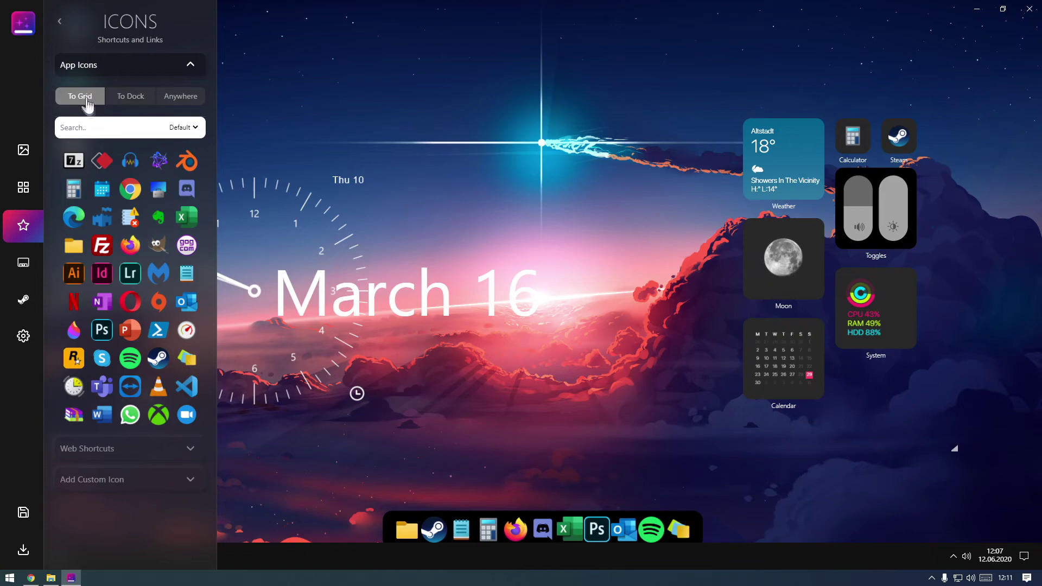
left_click(102, 190)
left_click(133, 165)
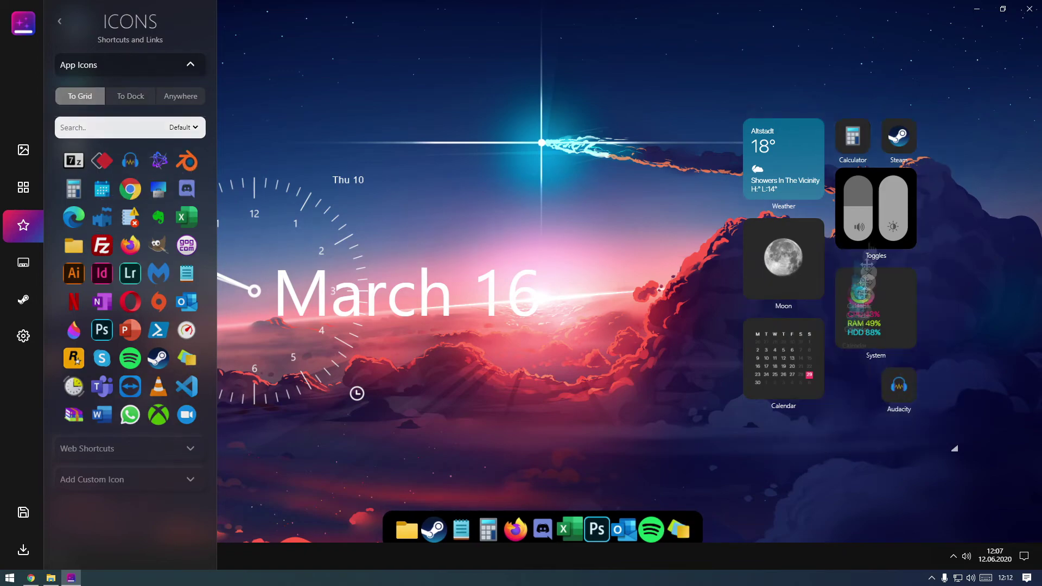
left_click(42, 187)
left_click(130, 95)
left_click(149, 128)
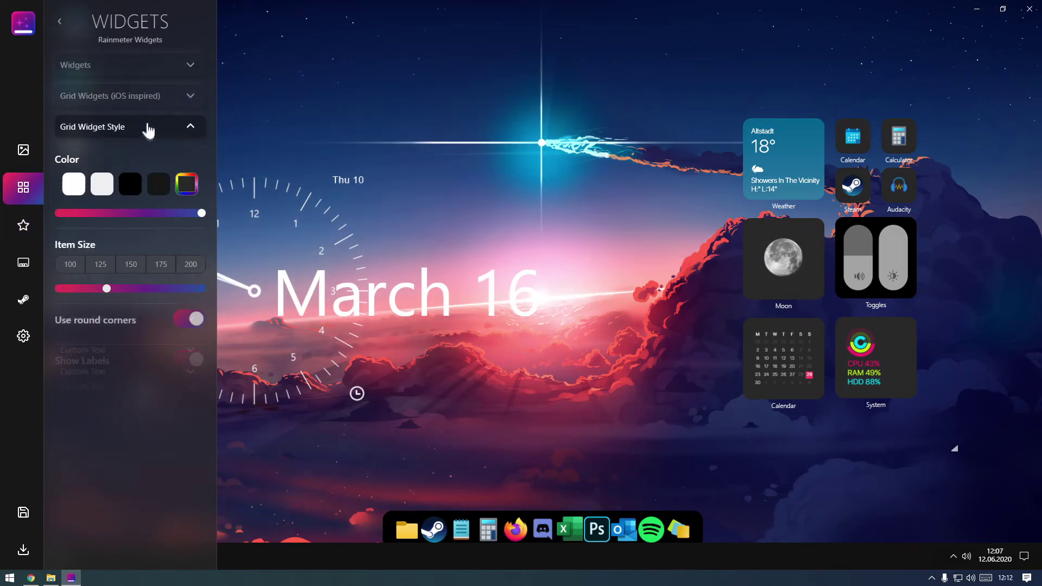
left_click(128, 179)
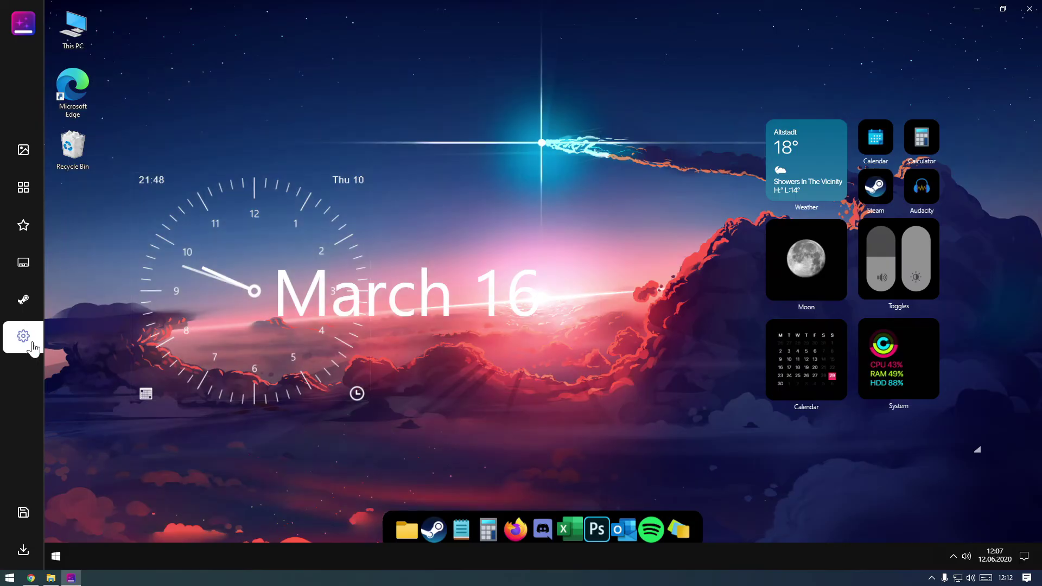
left_click(31, 342)
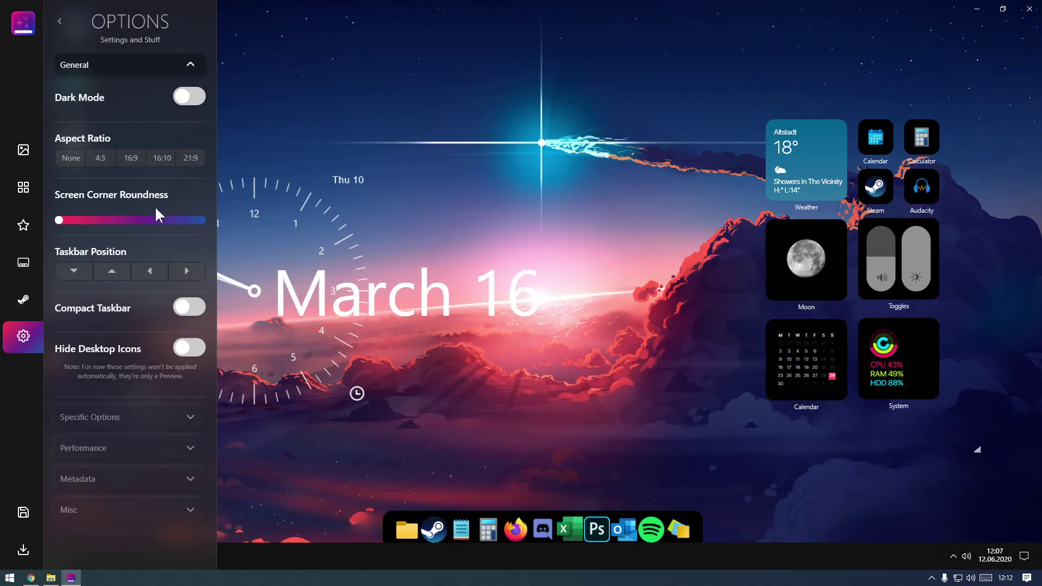
Try Core i5 and Pentium 4 PC types, ending on Core i7+, Ryzen 5+, 16GB for Low impact
left_click(174, 68)
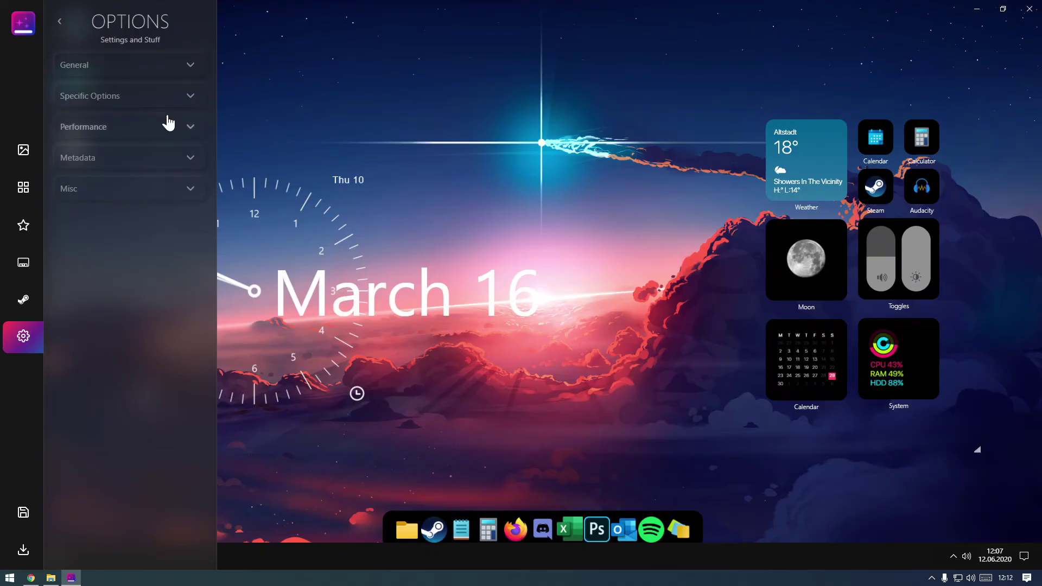
left_click(162, 131)
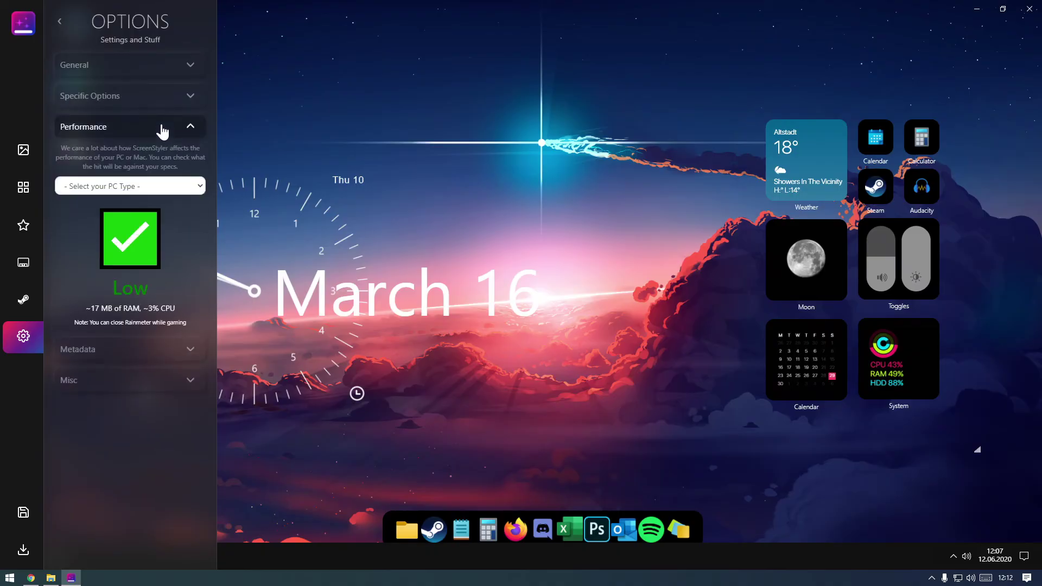
left_click(191, 191)
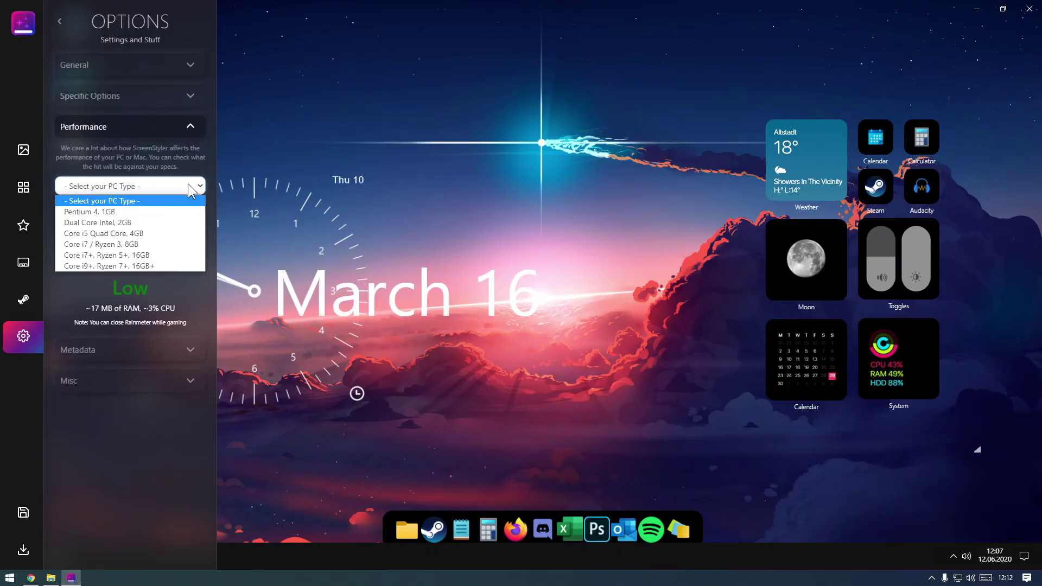
left_click(150, 233)
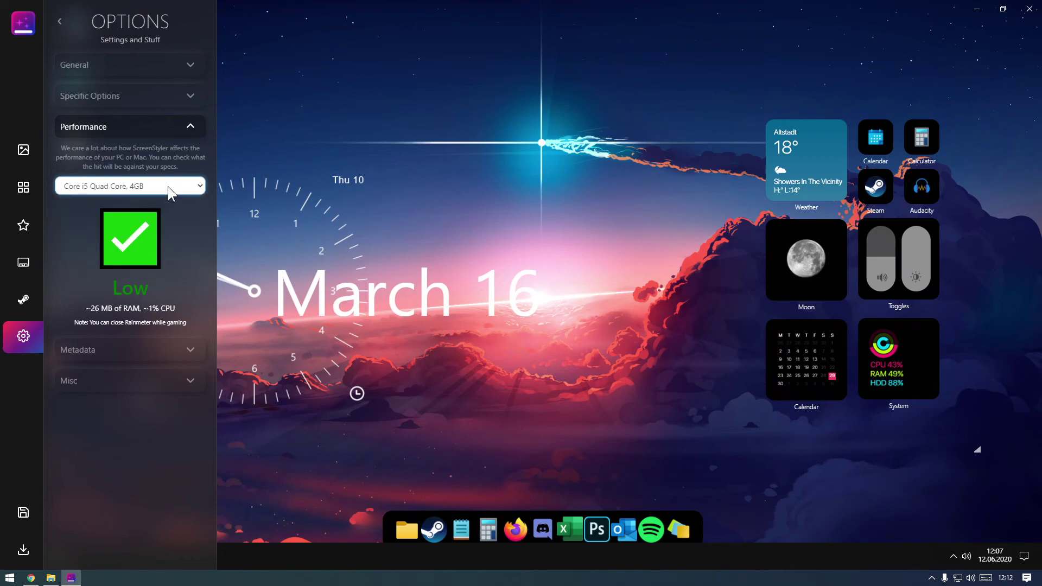
left_click(142, 185)
left_click(133, 212)
left_click(165, 191)
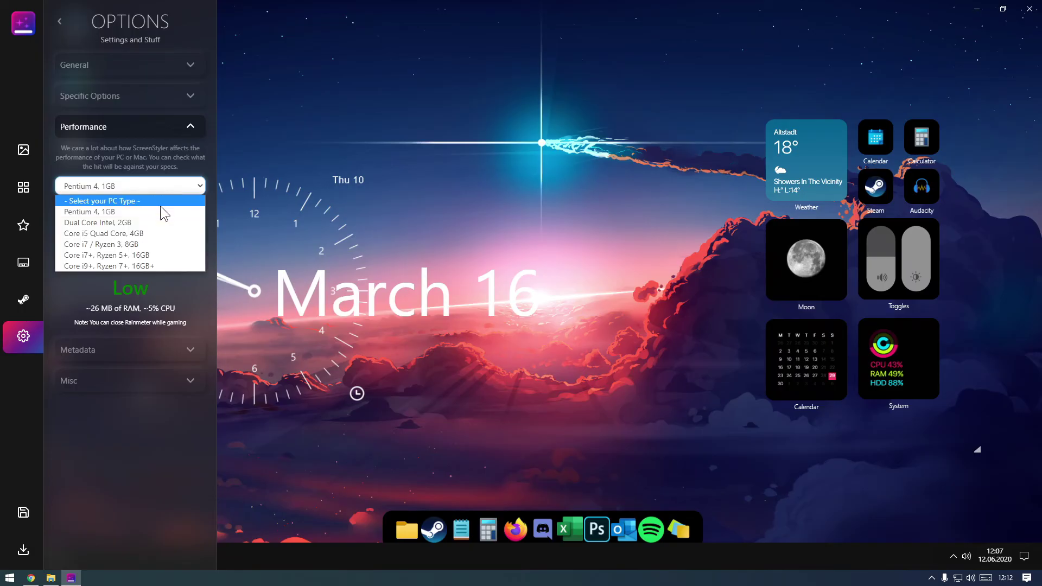
left_click(146, 252)
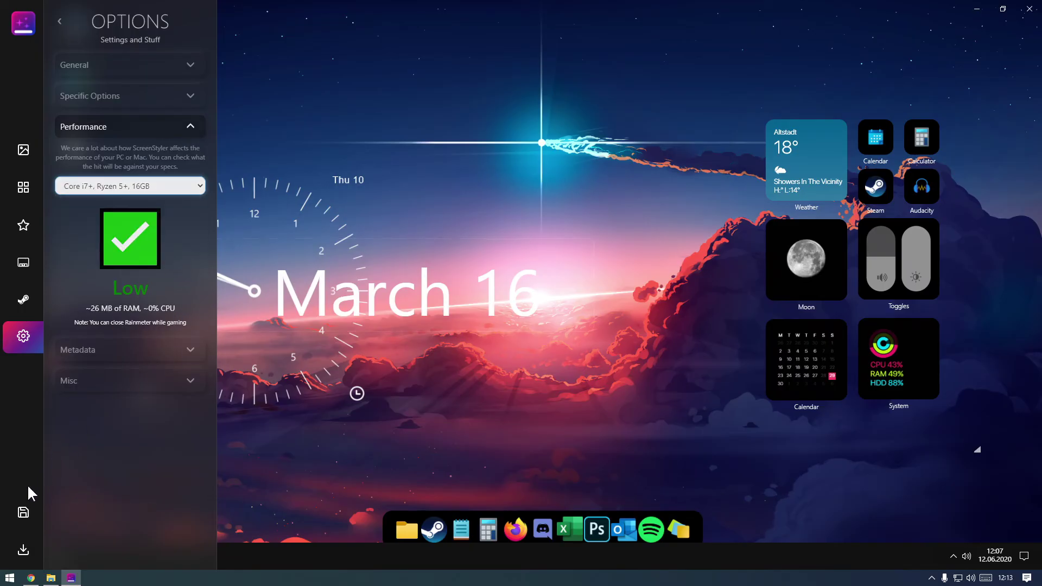
Save the style locally and export it under the name 'My New Style'
left_click(23, 513)
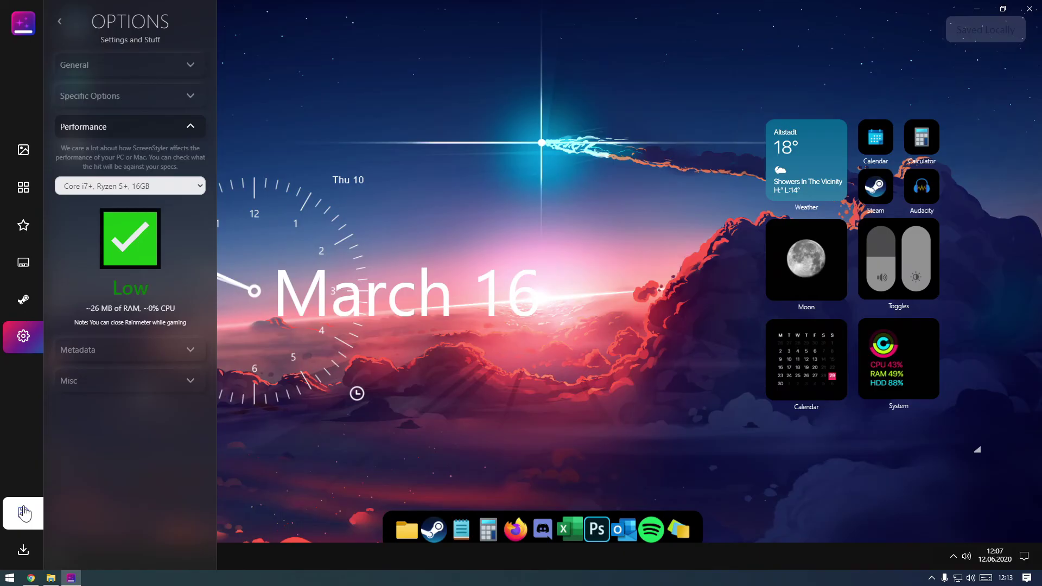
left_click(24, 553)
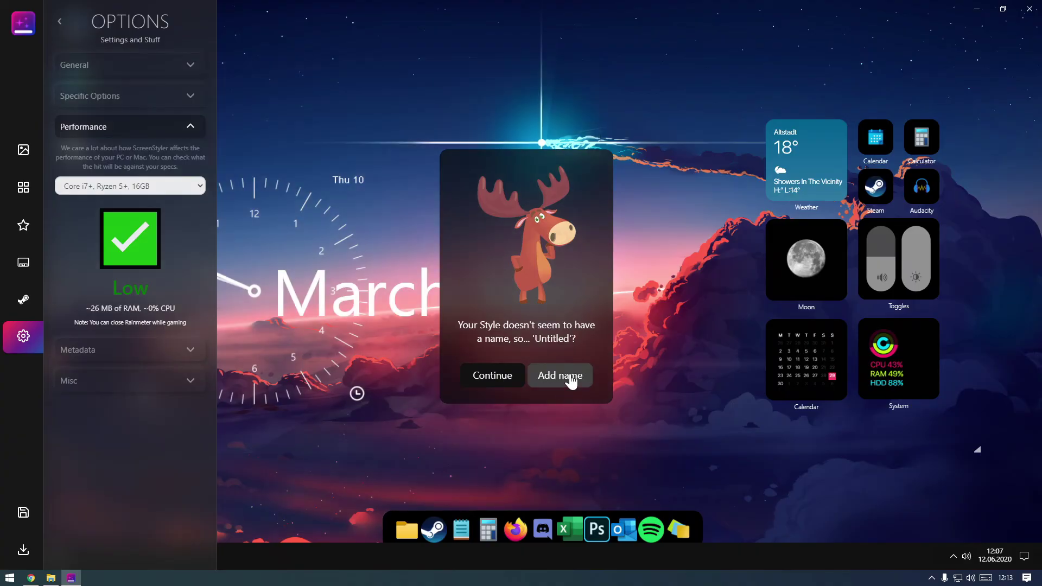
left_click(569, 379)
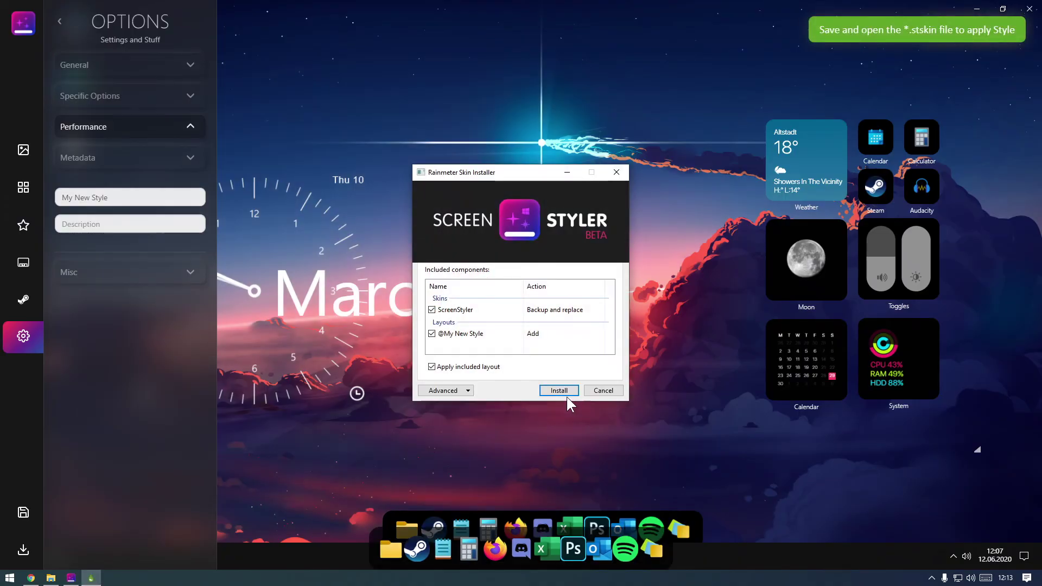
Install the My New Style skin in Rainmeter, move the March 16 date text right, and restore ScreenStyler
left_click(978, 9)
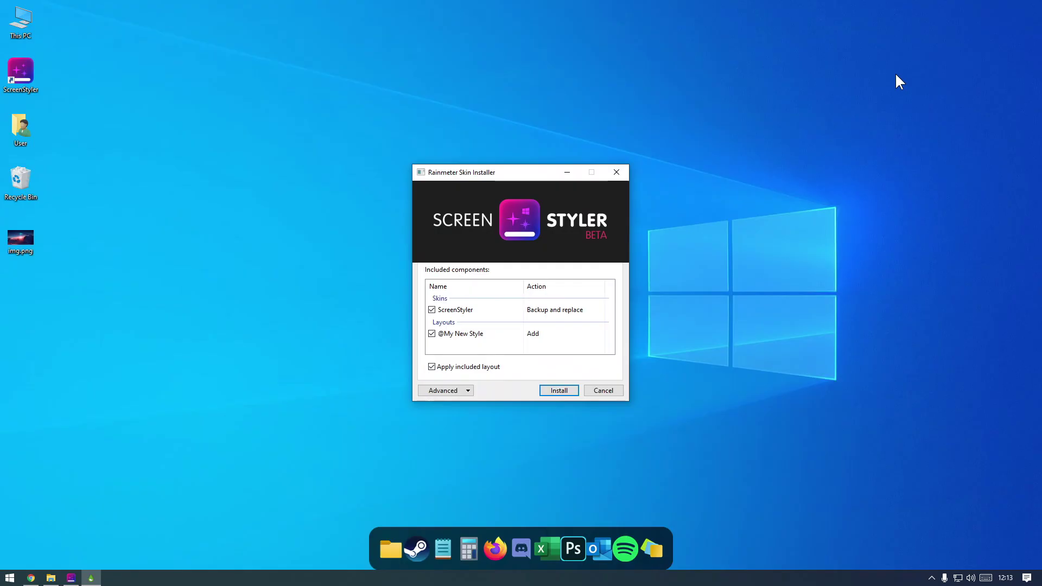
left_click(559, 391)
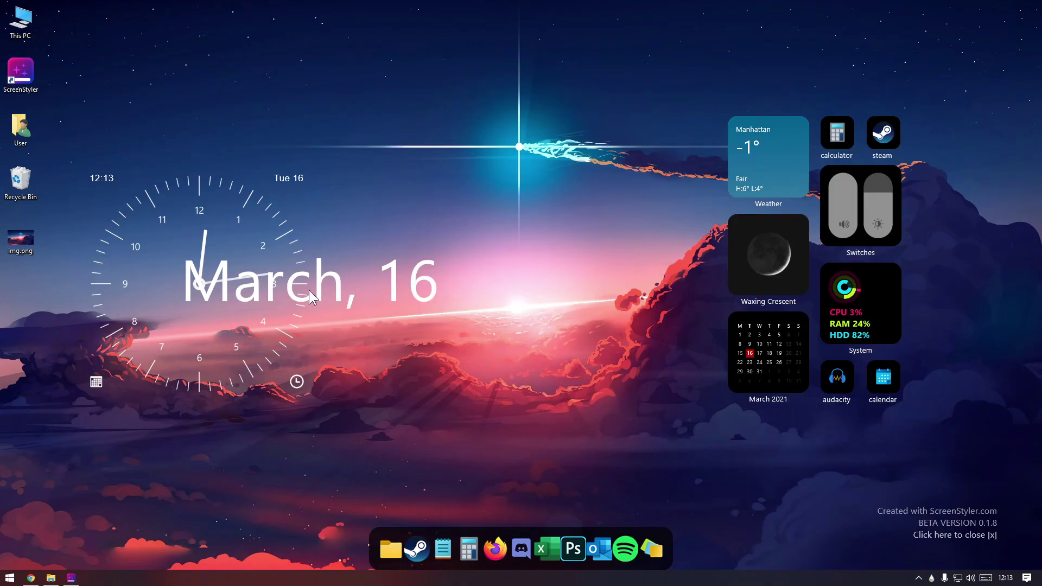
left_click_drag(308, 290, 386, 287)
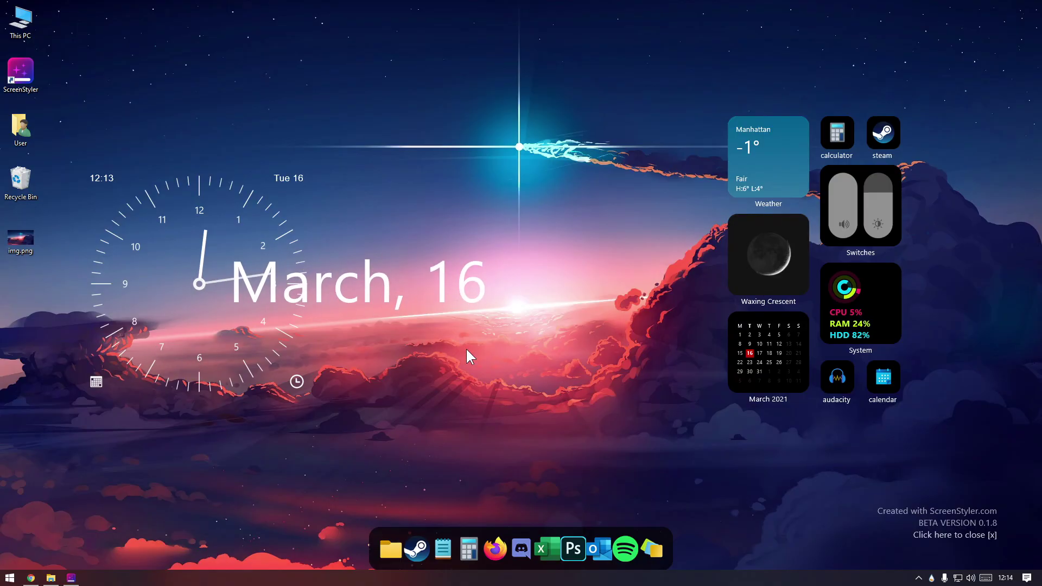
left_click(77, 580)
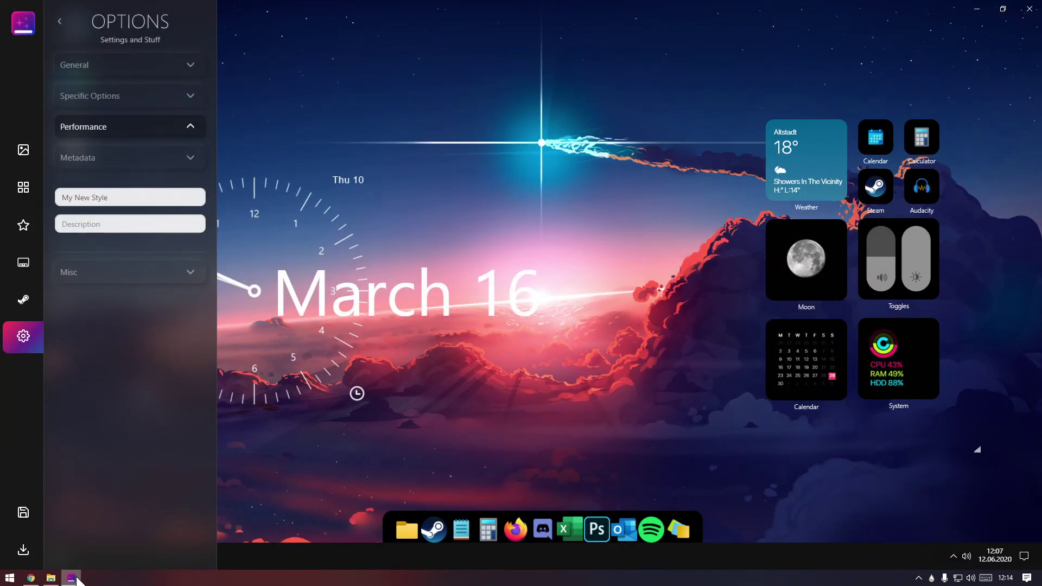
Minimize ScreenStyler to reveal the live My New Style desktop with its widgets and dock
left_click(77, 580)
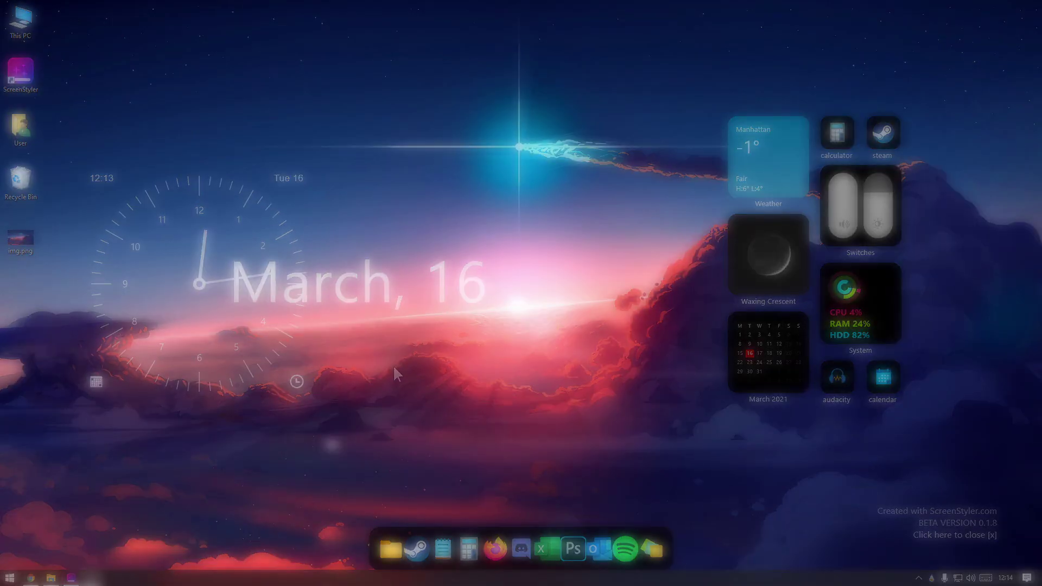